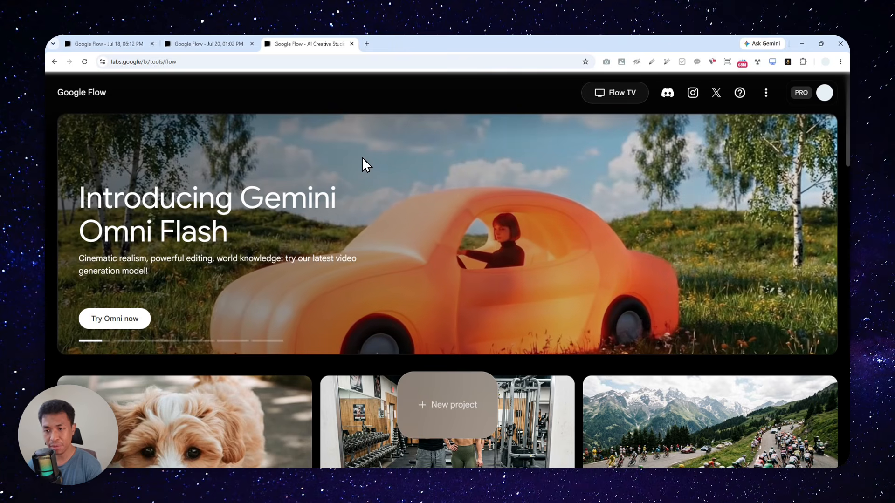
pyautogui.click(139, 46)
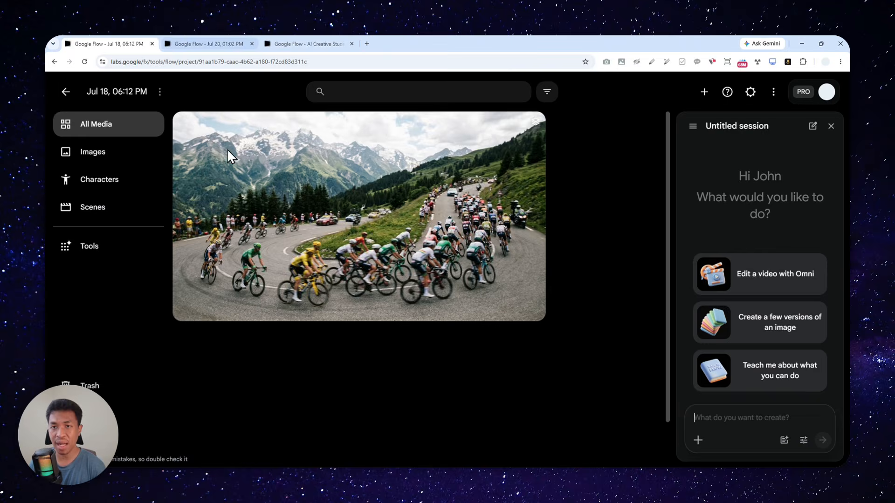
pyautogui.click(200, 45)
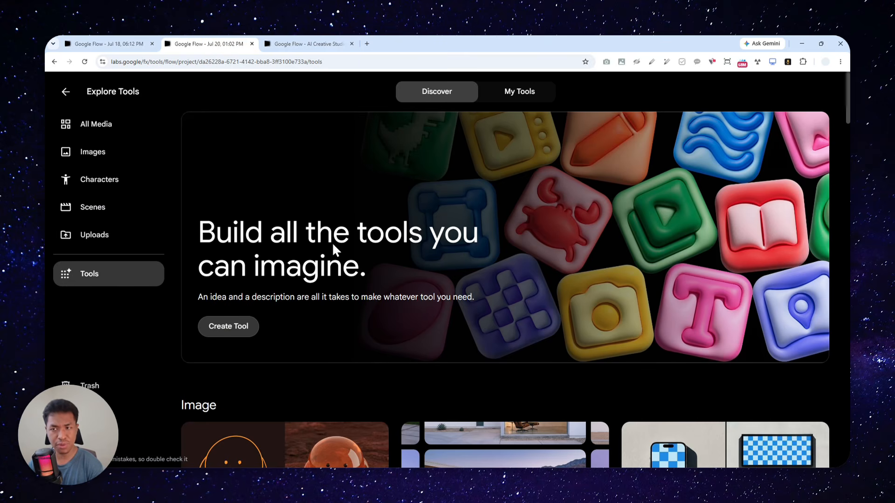
pyautogui.scroll(-3, 321, 251)
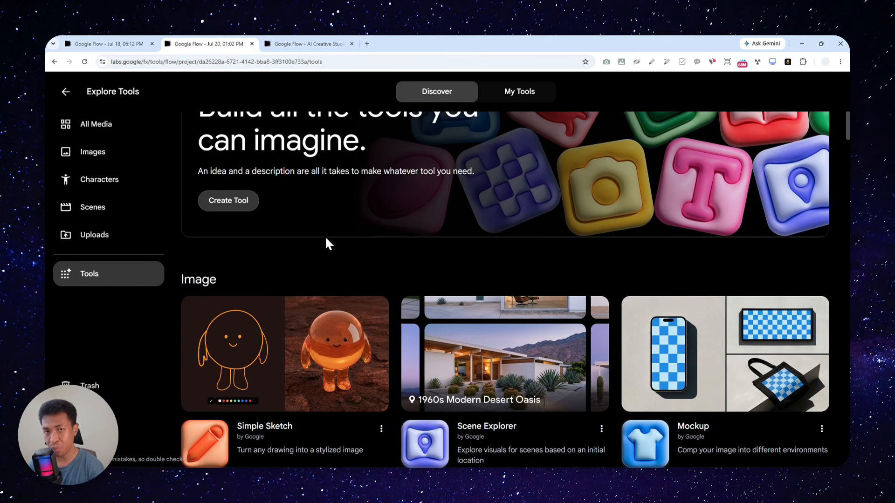
pyautogui.scroll(3, 327, 233)
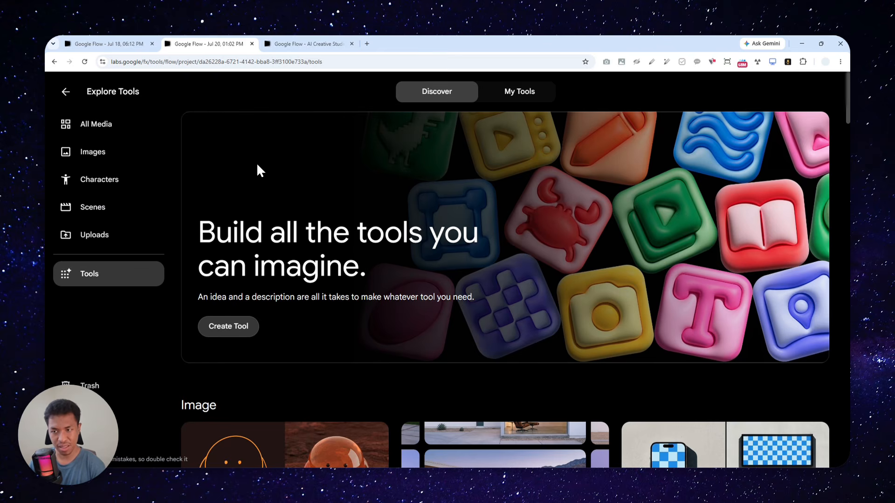
# Step: Create a new project from the Google Flow home page
pyautogui.click(293, 42)
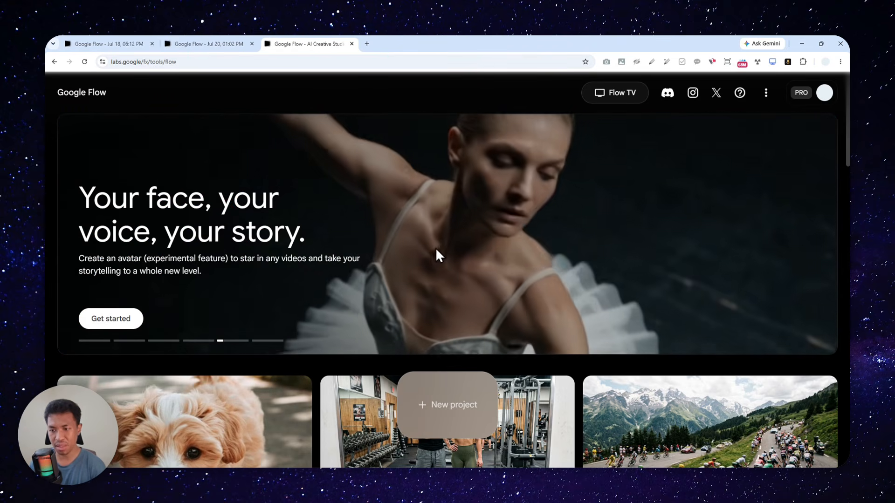
pyautogui.scroll(-1, 410, 321)
pyautogui.scroll(-2, 410, 325)
pyautogui.click(462, 408)
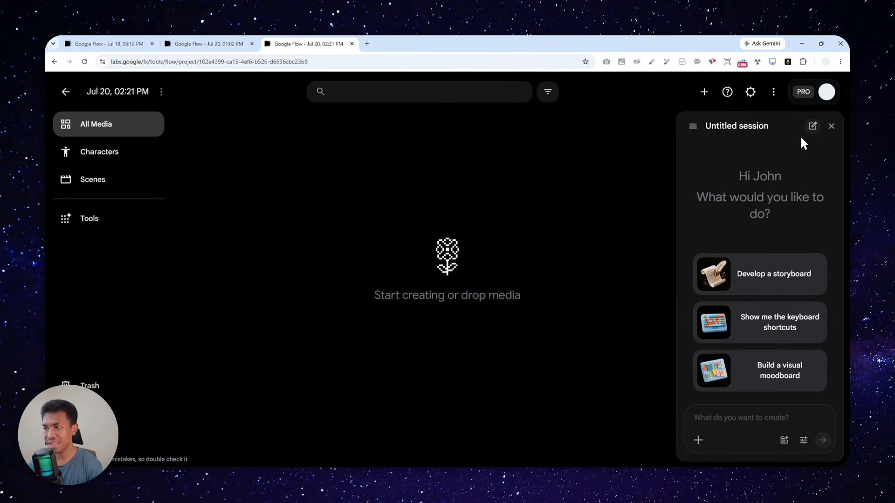
pyautogui.click(831, 126)
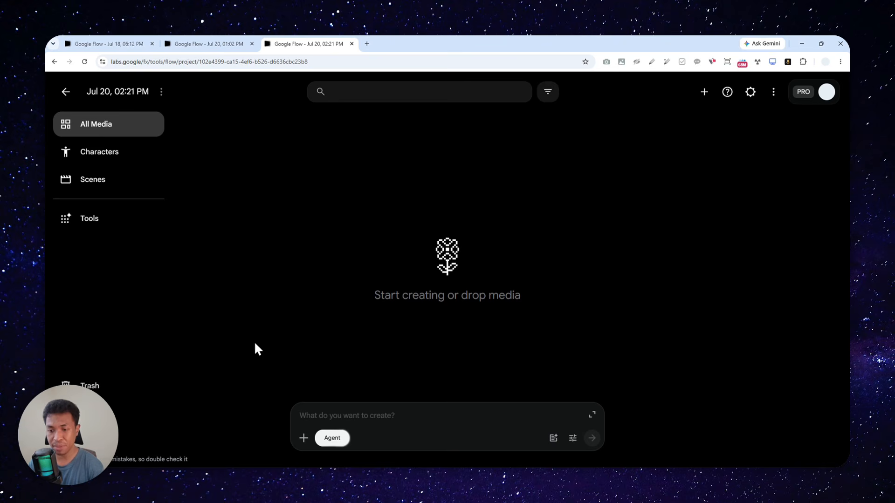
pyautogui.click(329, 439)
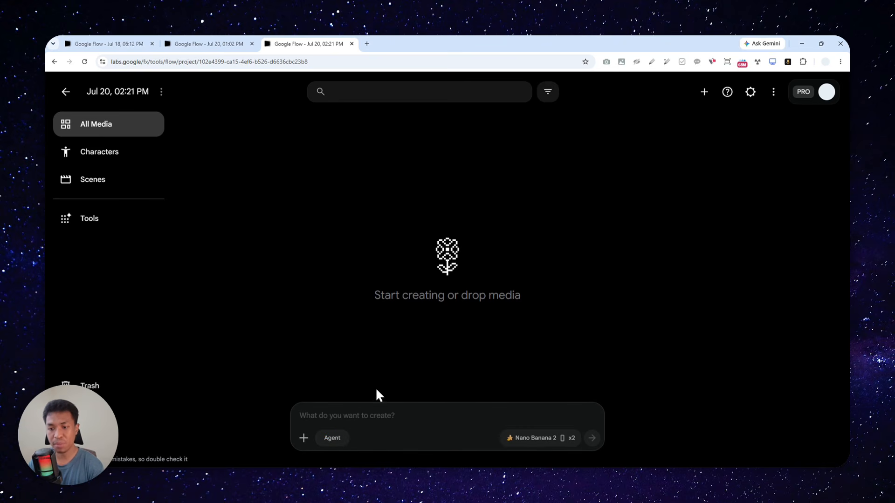
pyautogui.click(360, 415)
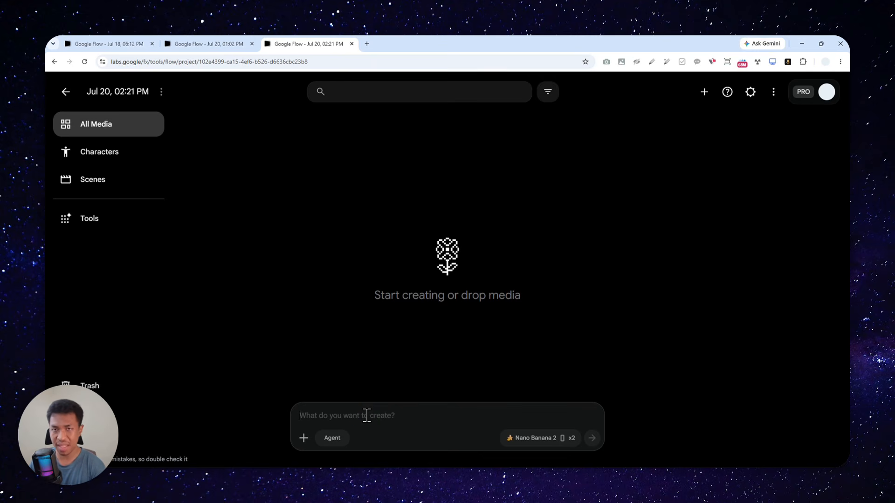
pyautogui.click(333, 445)
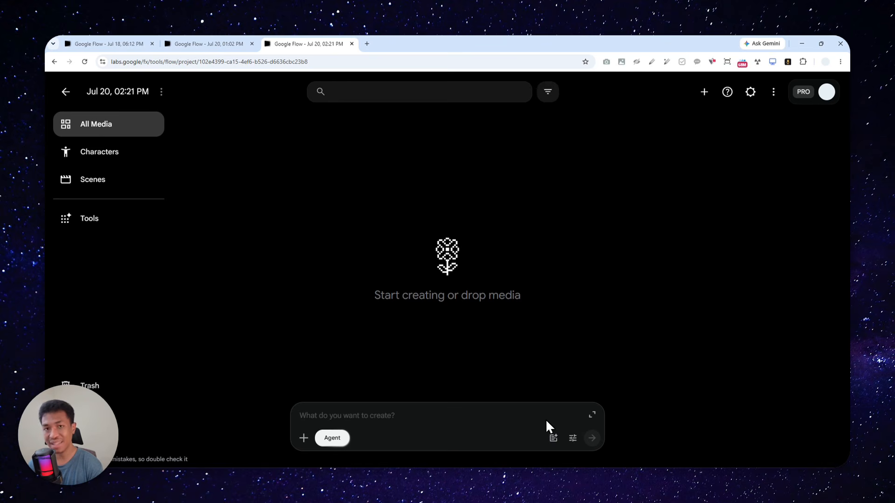
pyautogui.click(592, 414)
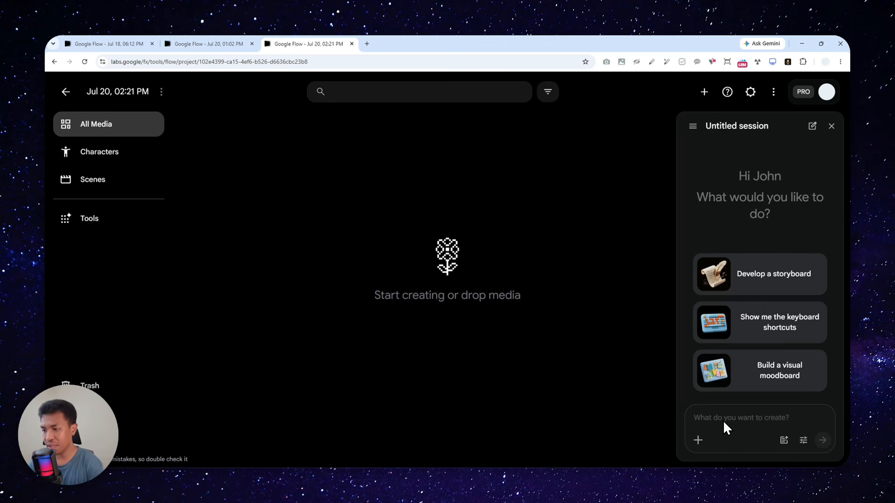
# Step: Upload the yellow Ford Capri coupe photo from the Testing Materials folder as a project asset
pyautogui.click(697, 441)
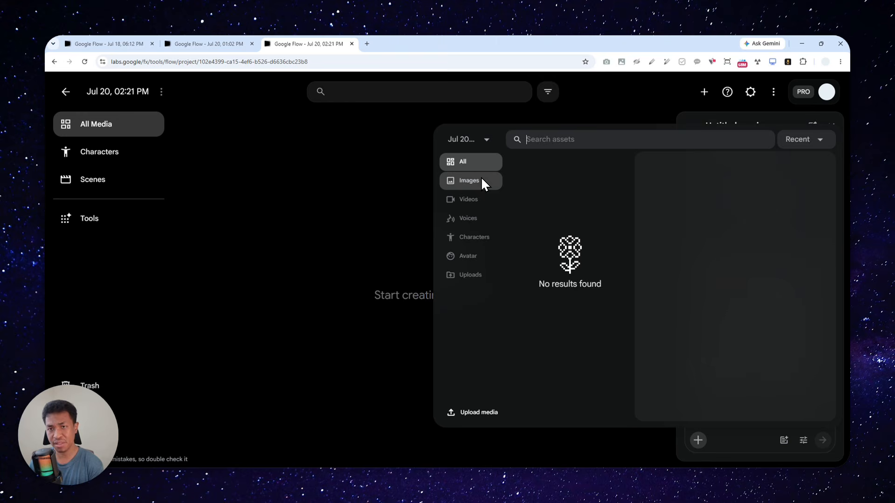
pyautogui.click(478, 413)
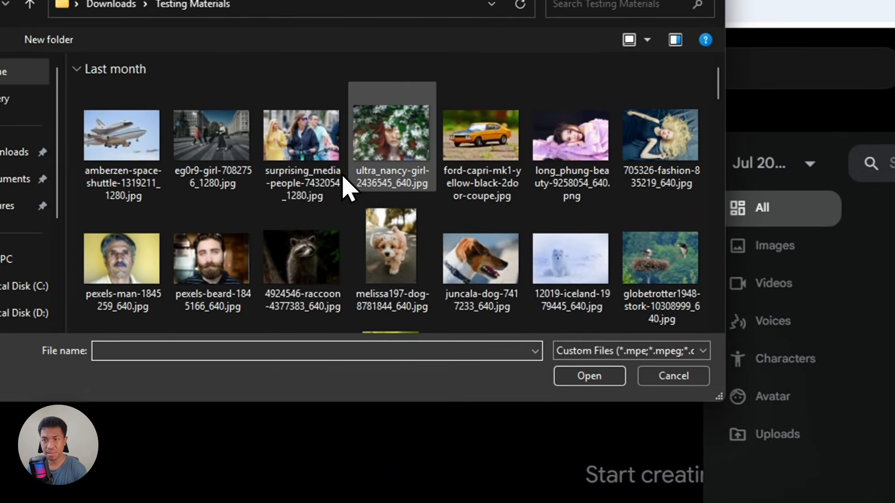
pyautogui.click(454, 147)
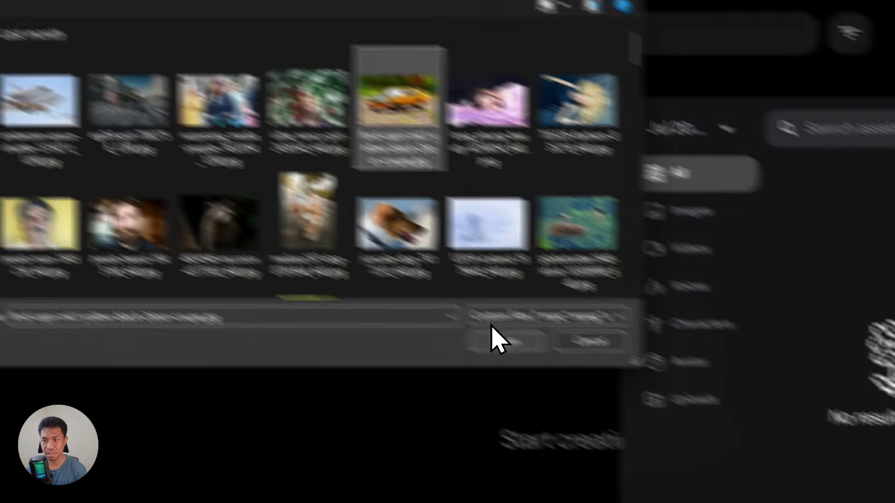
pyautogui.click(499, 340)
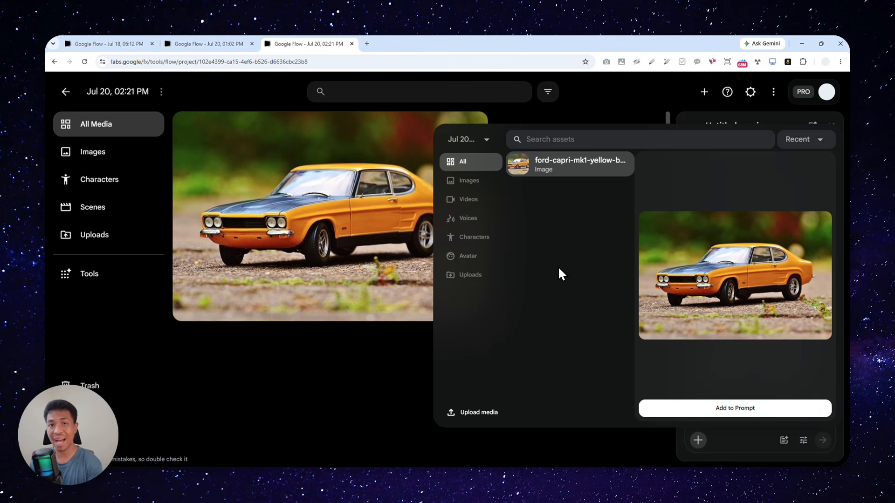
# Step: Switch to the Gemini chat, open the space shuttle image for markup and circle its watermark in red
pyautogui.moveTo(45, 153); pyautogui.dragTo(437, 47)
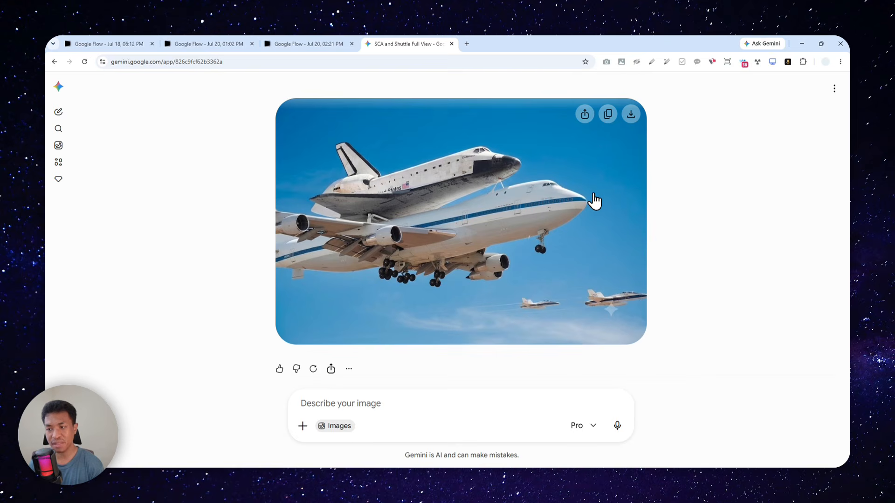
pyautogui.click(613, 298)
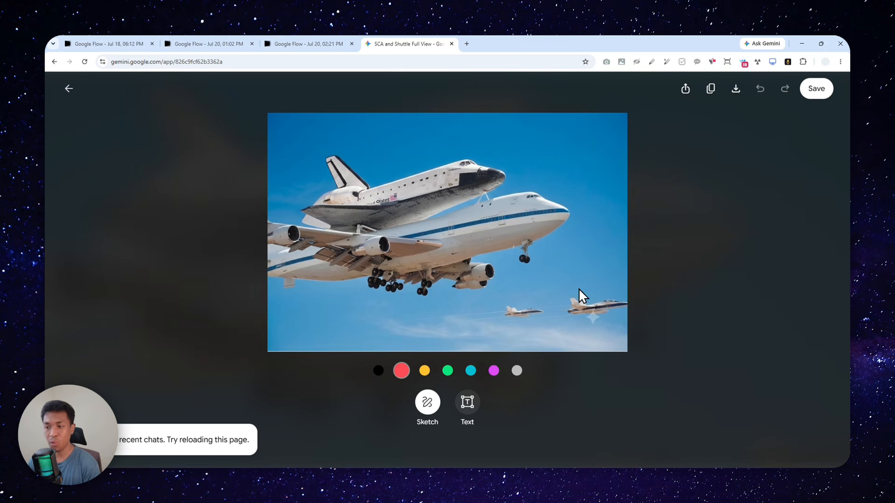
pyautogui.moveTo(597, 303)
pyautogui.mouseDown()
pyautogui.moveTo(578, 316)
pyautogui.moveTo(599, 332)
pyautogui.mouseUp()
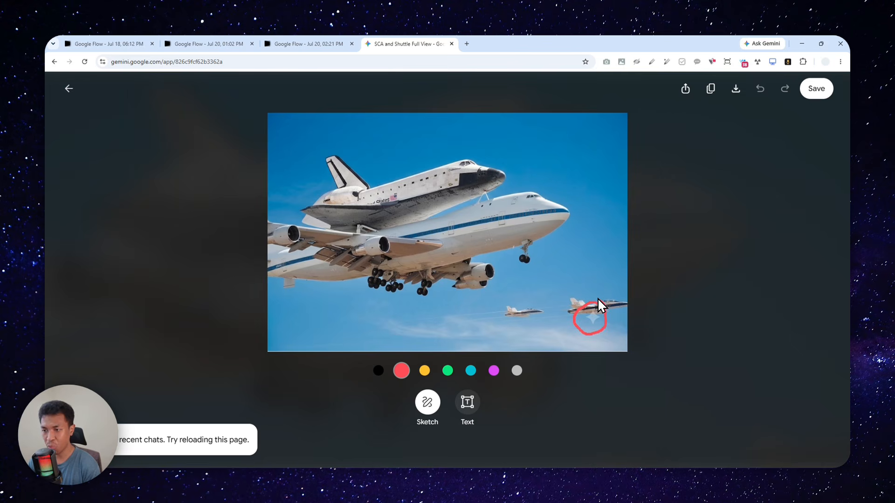
# Step: In Google Flow, attach the car image and write a prompt for four variations from different angles with consistent lighting and object
pyautogui.click(326, 44)
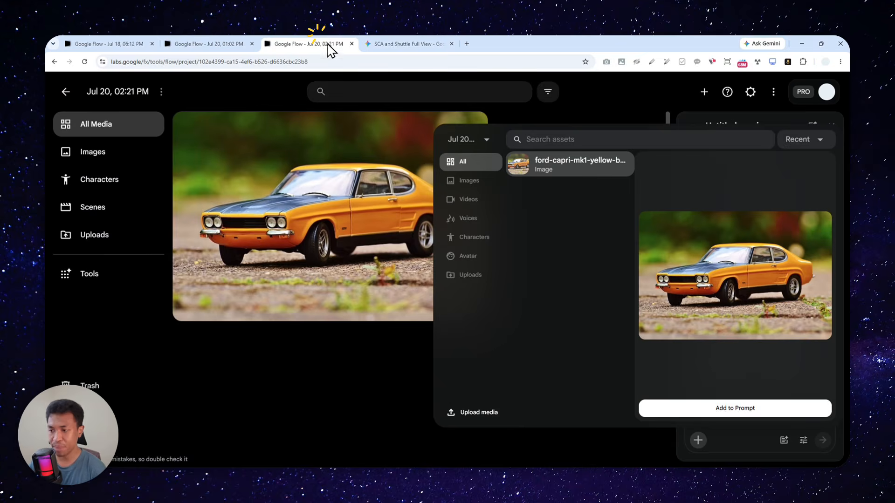
pyautogui.click(743, 408)
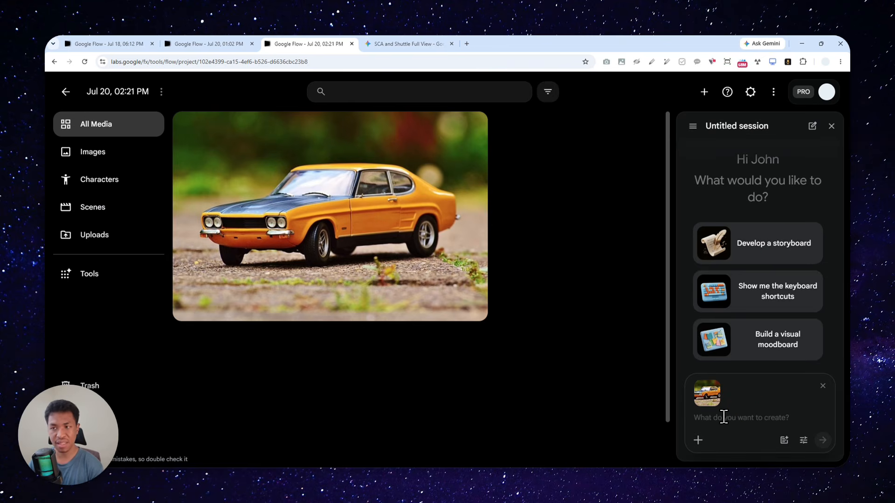
pyautogui.hotkey('ctrl', 'space')
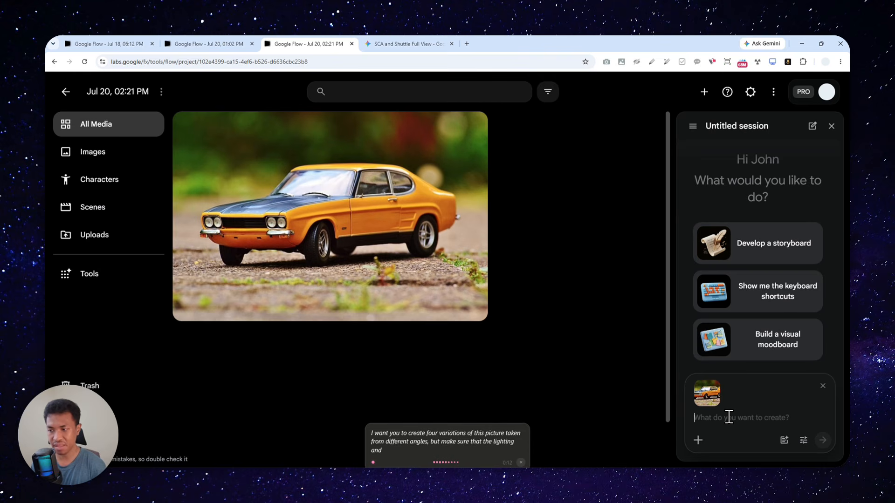
pyautogui.write('I want you to create four variations of this picture taken from different angles, but make sure that the lighting and the object remain consistent')
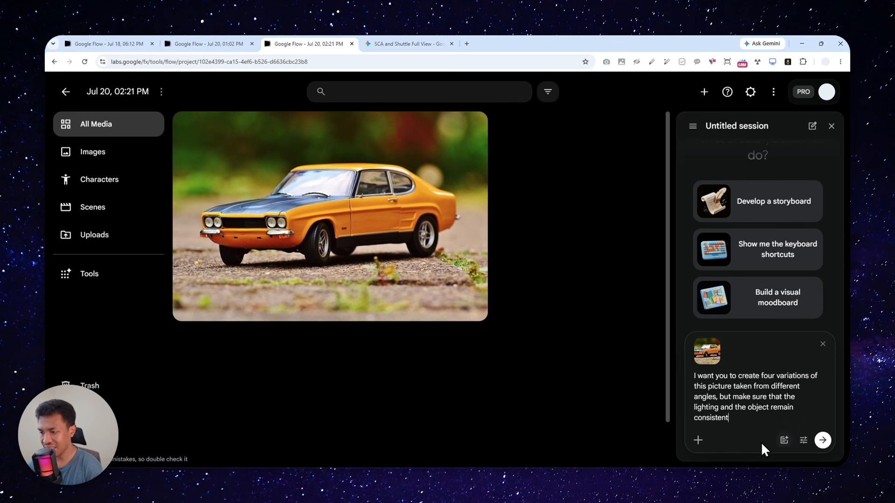
# Step: Examine the agent's image generation defaults and the selectable image models without changing them
pyautogui.click(803, 440)
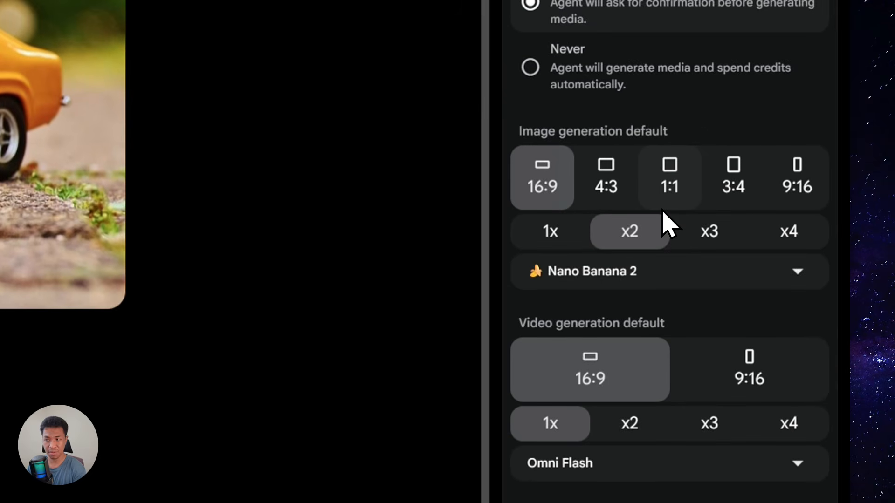
pyautogui.click(635, 280)
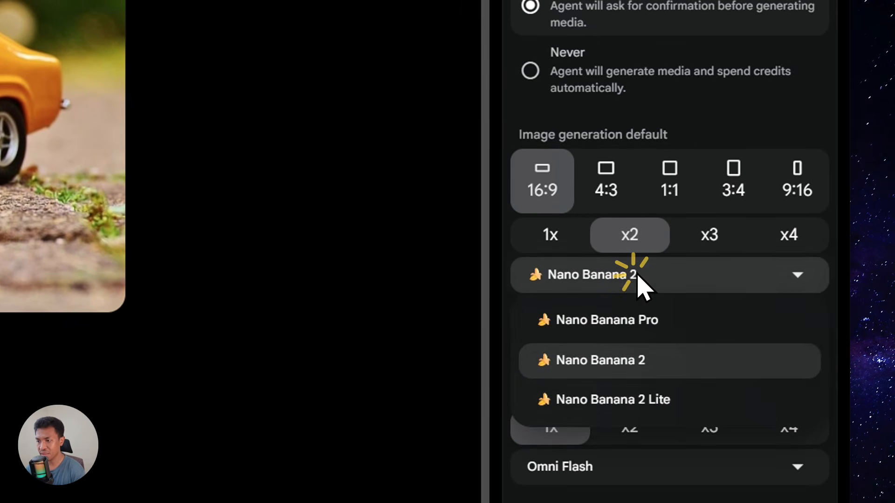
pyautogui.click(633, 279)
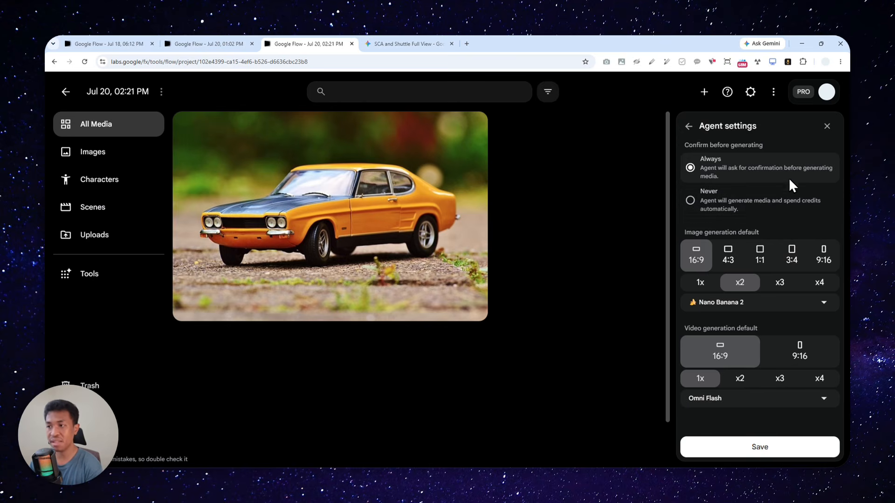
pyautogui.click(690, 126)
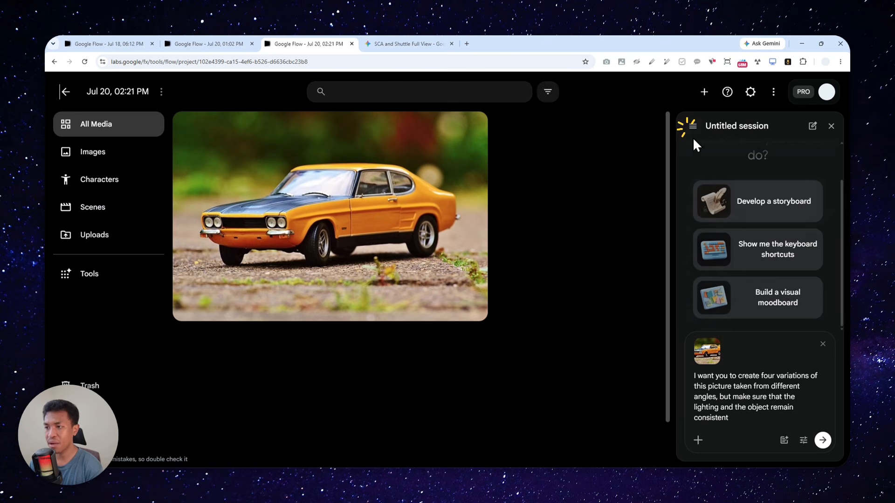
# Step: Submit the car variations prompt and review the generated images
pyautogui.click(823, 440)
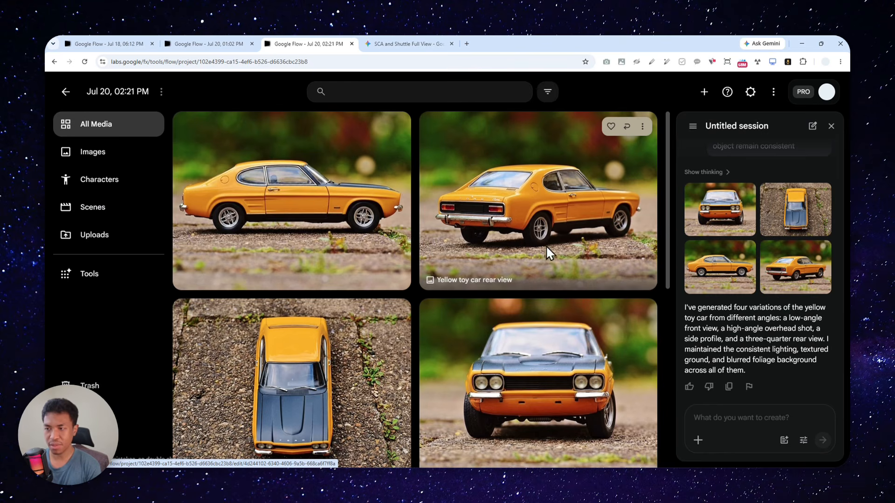
pyautogui.scroll(-5, 498, 231)
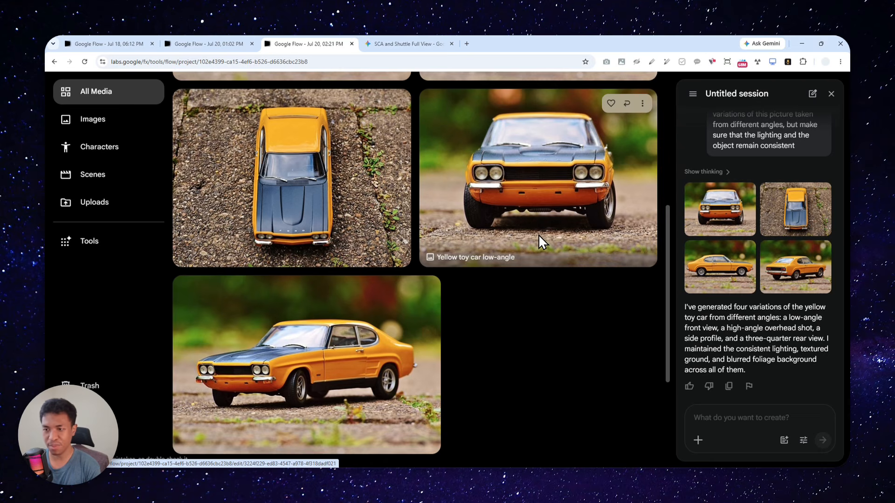
pyautogui.scroll(5, 544, 241)
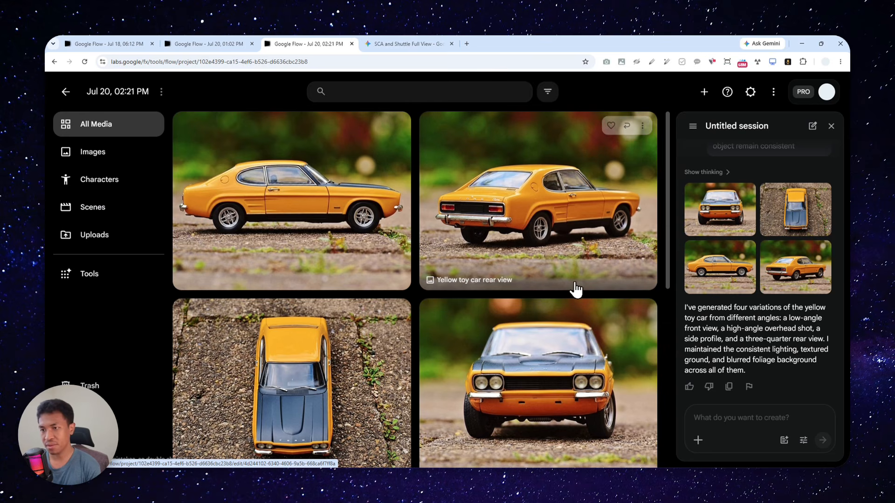
# Step: Attach the yellow toy car rear view and ask the agent to zoom out a bit wider with a 21 by 9 aspect ratio
pyautogui.click(642, 127)
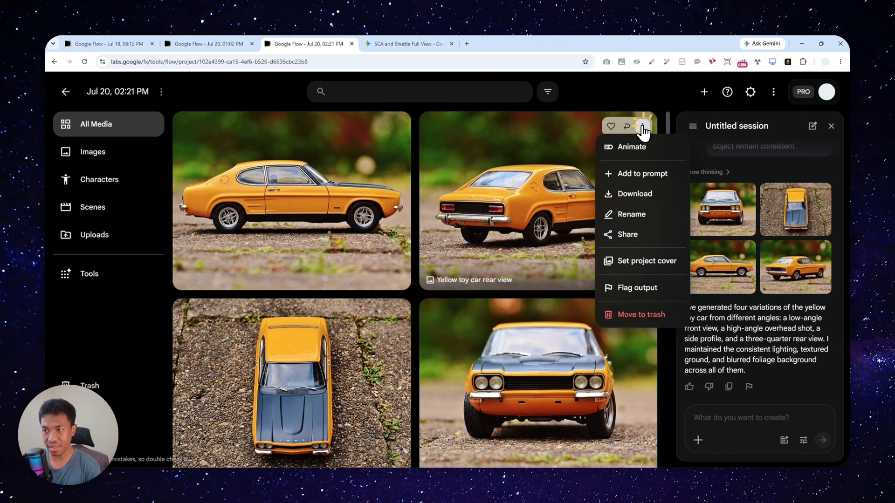
pyautogui.click(643, 179)
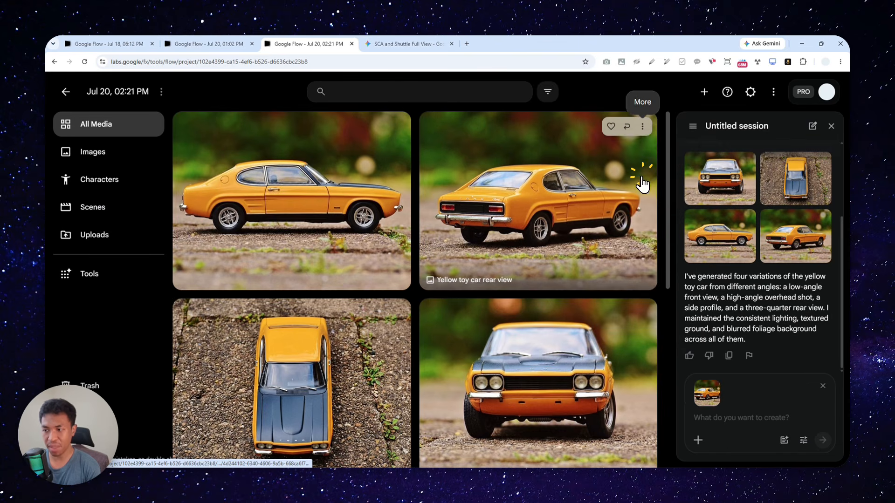
pyautogui.click(734, 416)
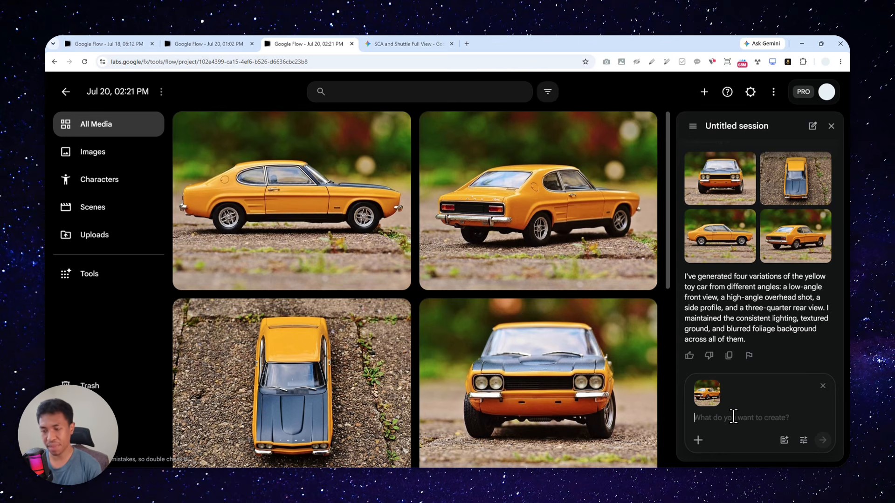
pyautogui.hotkey('ctrl', 'space')
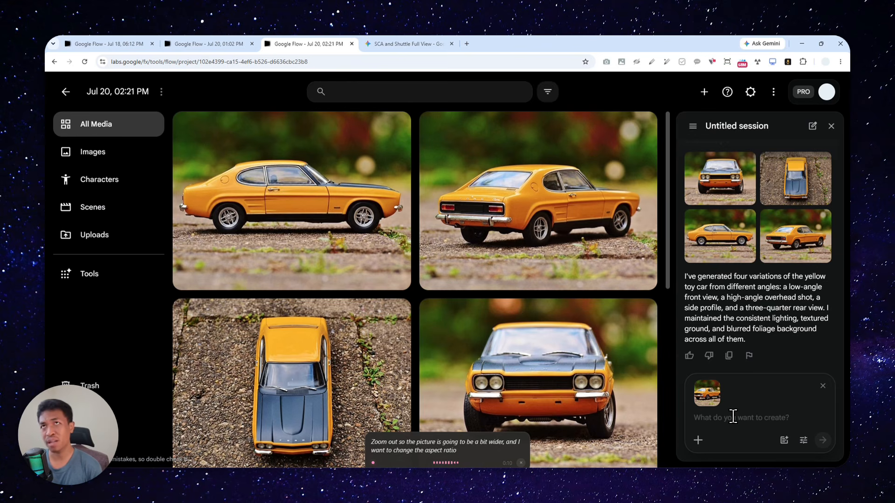
pyautogui.write('Zoom out so the picture is going to be a bit wider, and I want to change the aspect ratio to 21 by 9')
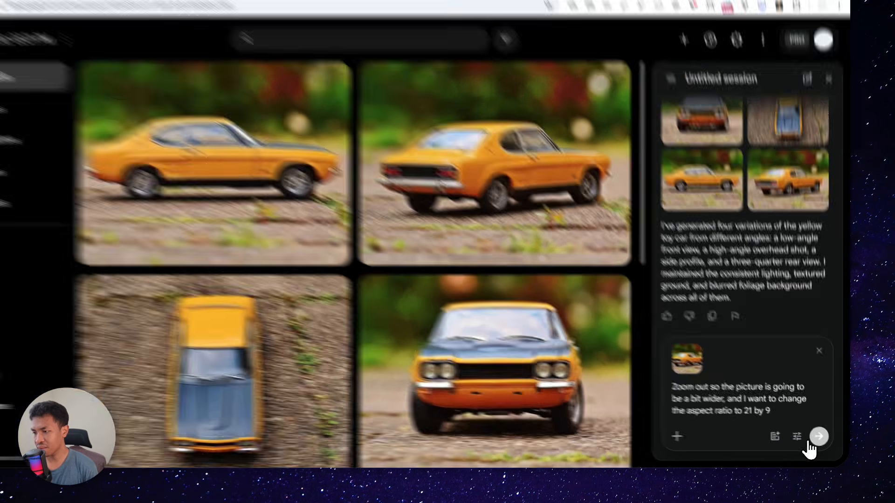
pyautogui.click(822, 440)
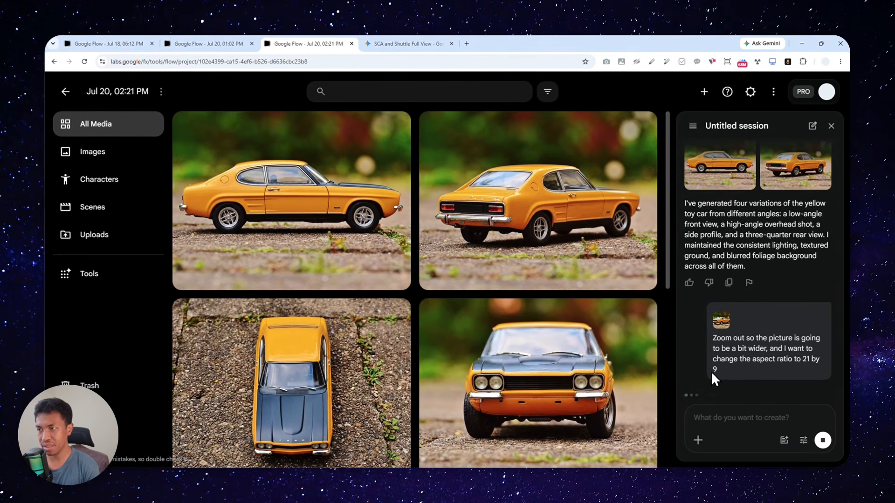
# Step: Open the agent instructions, add a blank instruction, delete it, and return to the chat session
pyautogui.click(784, 440)
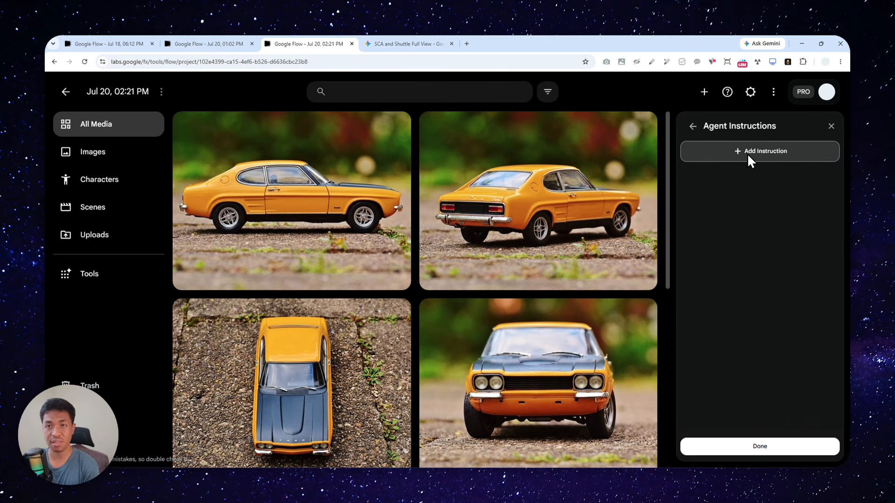
pyautogui.click(763, 152)
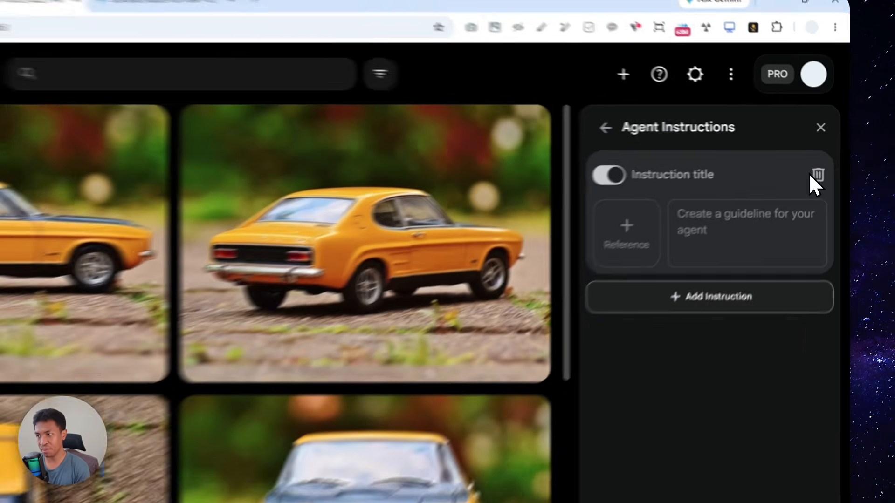
pyautogui.click(828, 158)
pyautogui.click(536, 130)
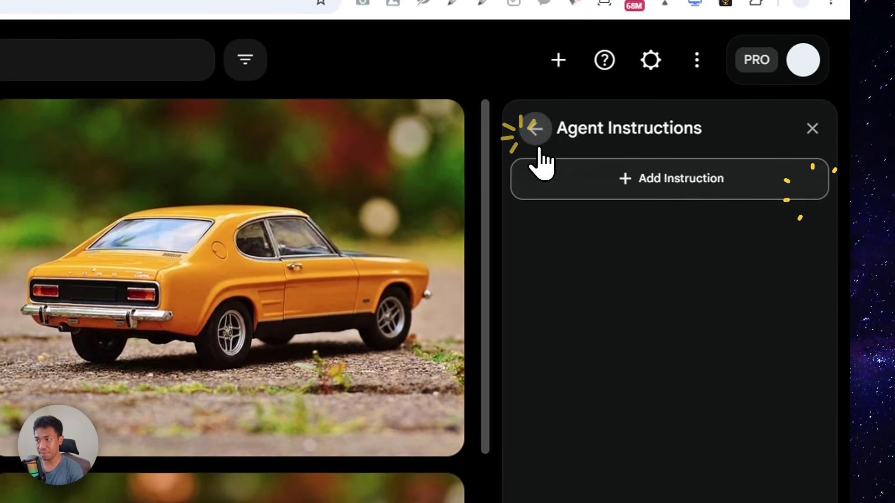
# Step: Read the agent's reply about the aspect ratio and answer it with "Yes, please proceed"
pyautogui.scroll(-4, 613, 274)
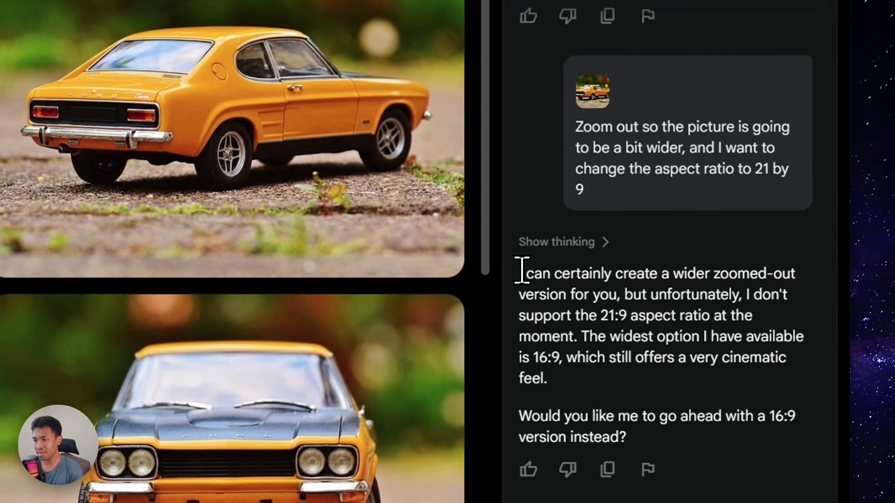
pyautogui.moveTo(523, 278); pyautogui.dragTo(653, 300)
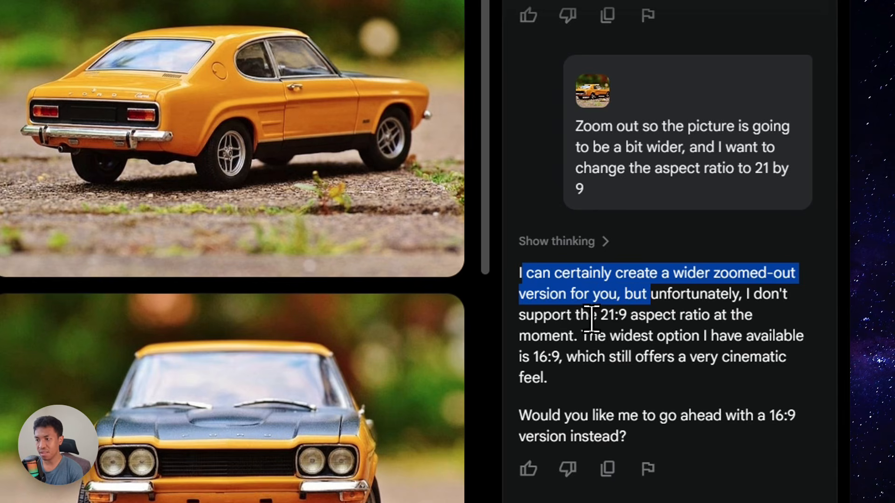
pyautogui.moveTo(602, 315); pyautogui.dragTo(615, 315)
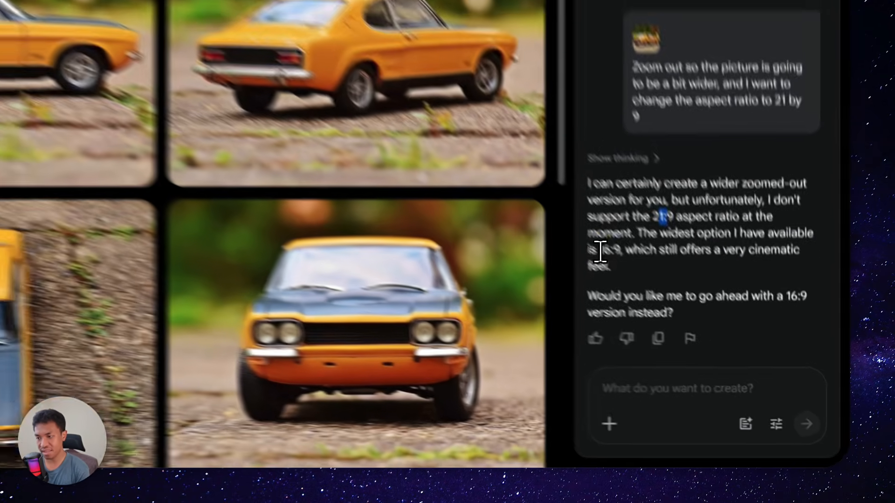
pyautogui.moveTo(600, 252); pyautogui.dragTo(622, 251)
pyautogui.click(569, 358)
pyautogui.write('Yes, p')
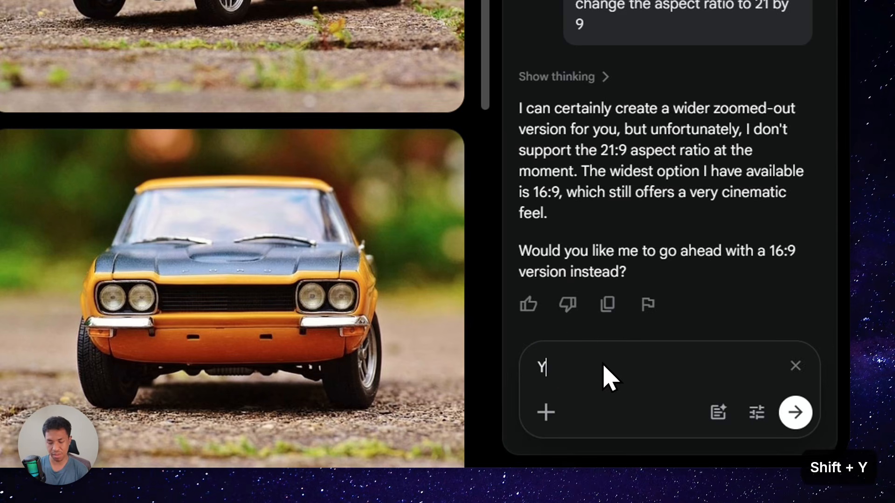
pyautogui.write('lease proceed')
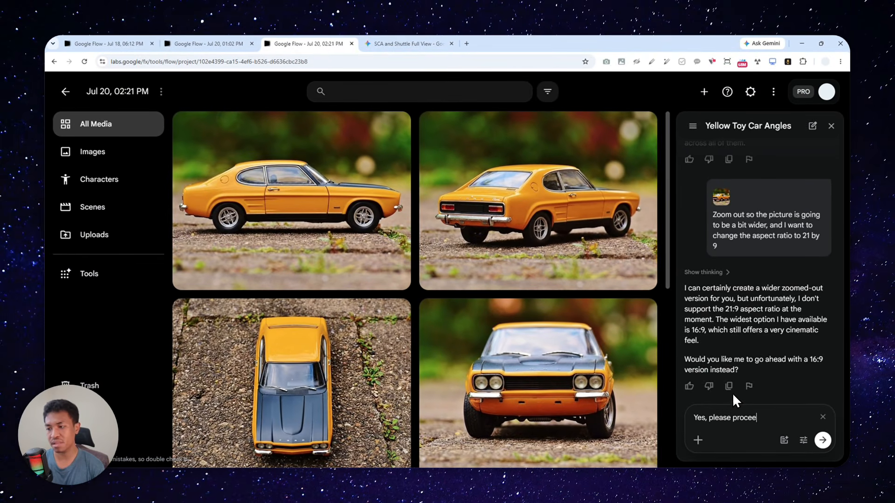
pyautogui.press('Return')
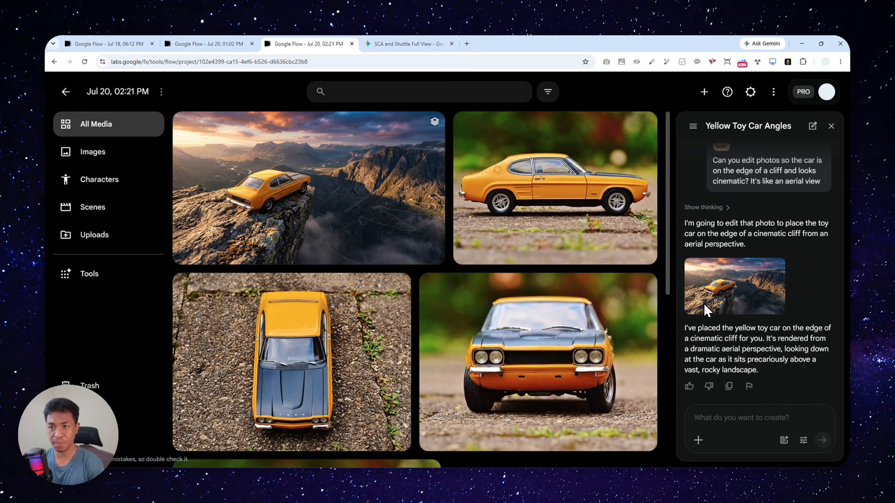
# Step: Open the cinematic cliff image, switch to the wider zoomed-out version in its history, and return to the project media
pyautogui.click(269, 183)
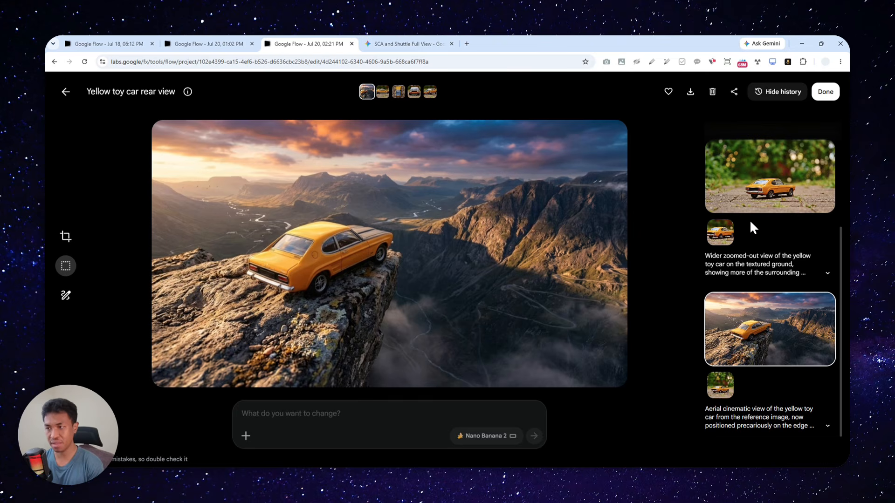
pyautogui.click(747, 184)
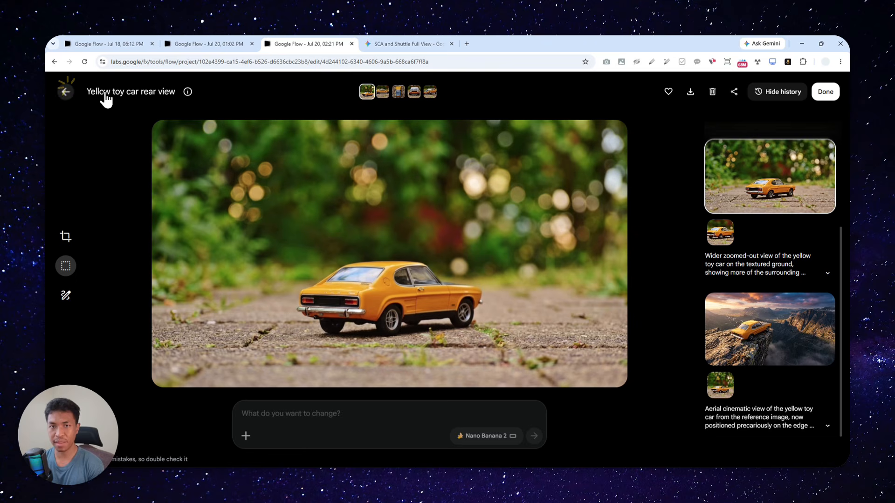
pyautogui.click(66, 91)
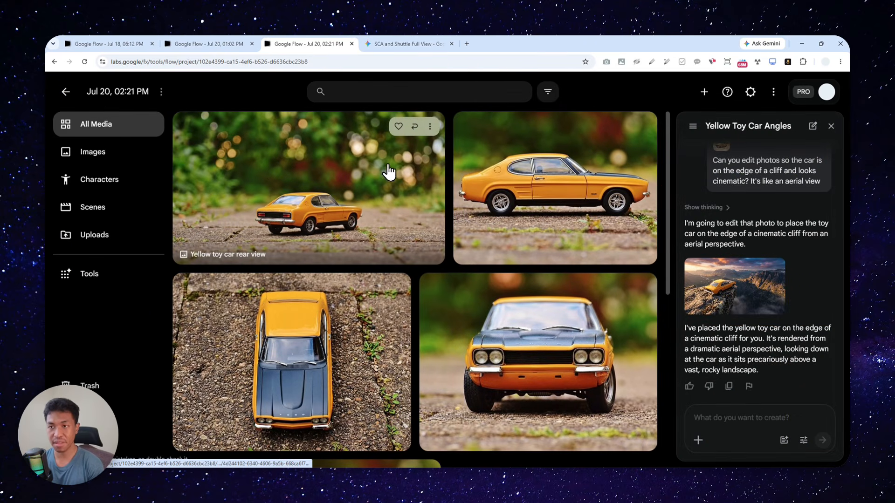
# Step: Attach the zoomed-out car rear view to a new prompt and reuse the earlier cliff-edge aerial view request as its text
pyautogui.click(429, 130)
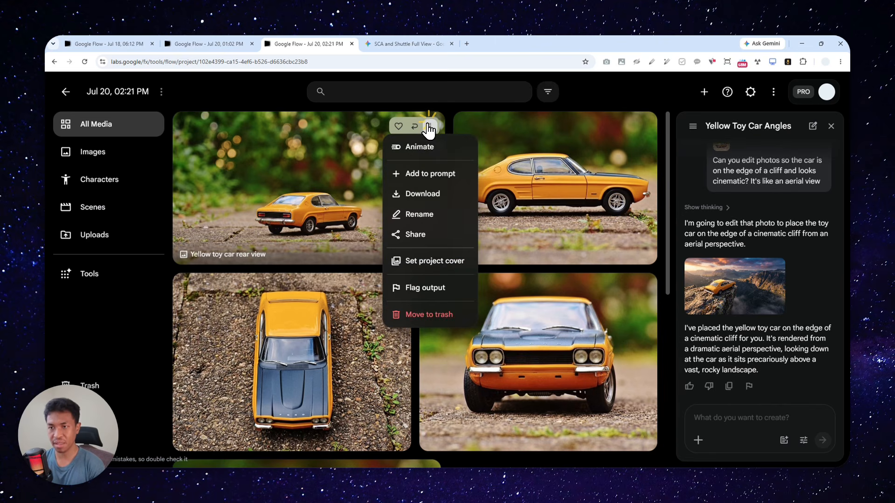
pyautogui.click(417, 176)
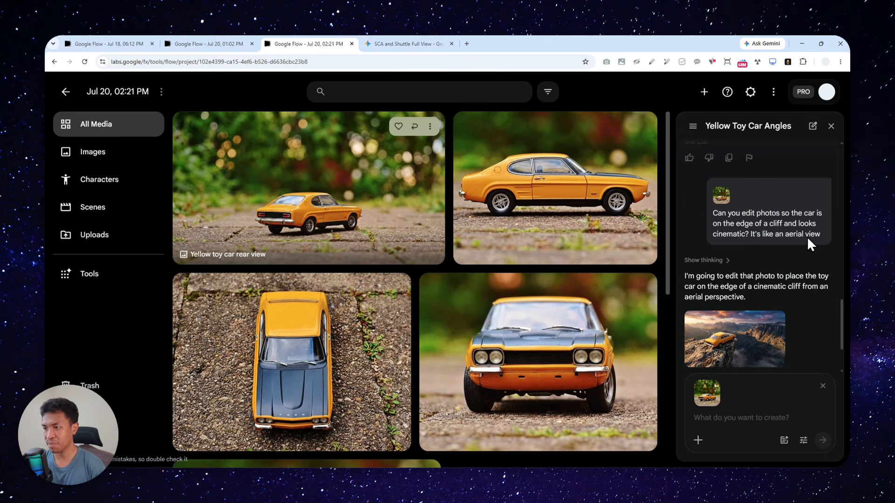
pyautogui.moveTo(807, 236); pyautogui.dragTo(708, 214)
pyautogui.hotkey('ctrl', 'c')
pyautogui.click(729, 419)
pyautogui.hotkey('ctrl', 'v')
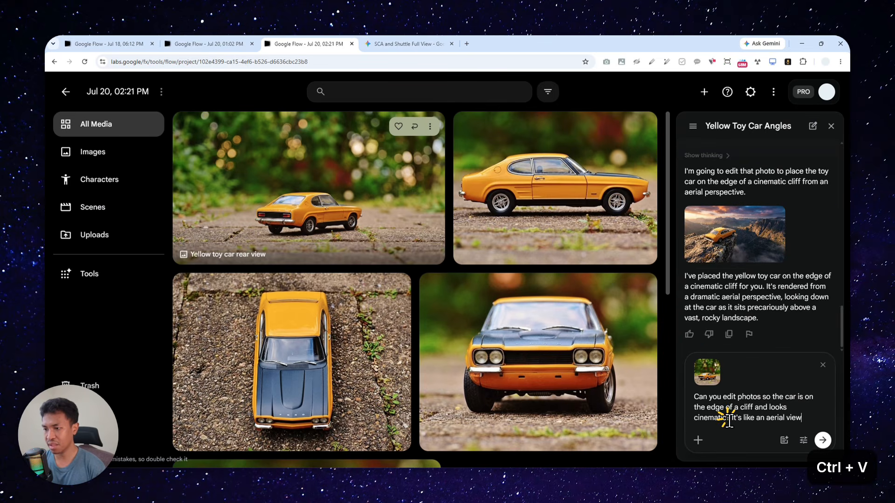
# Step: Extend the prompt with "Do not change the angle. I wanna see the ocean on the scene." and submit it
pyautogui.write('. Do')
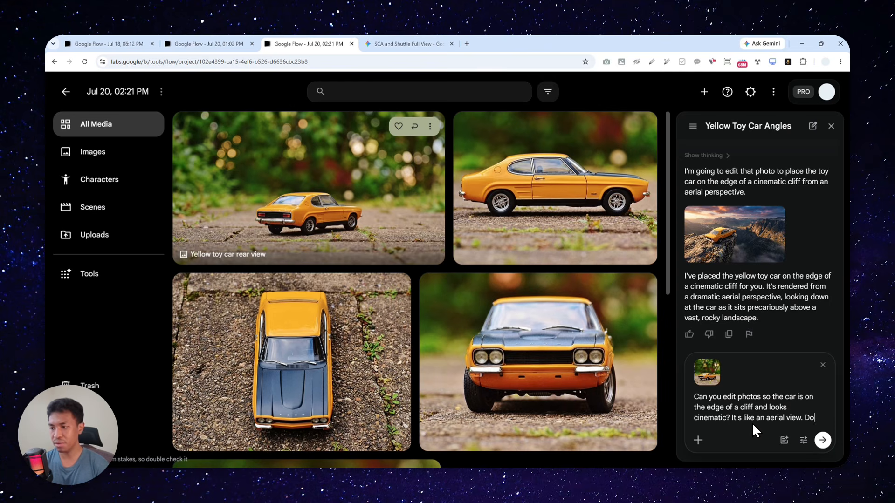
pyautogui.write(' not change the angle.')
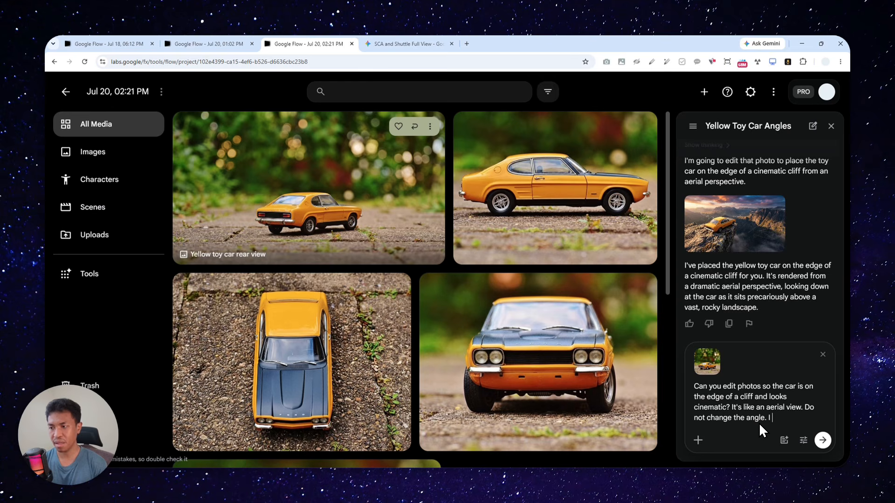
pyautogui.write('I wanna see the ocean on the scene.')
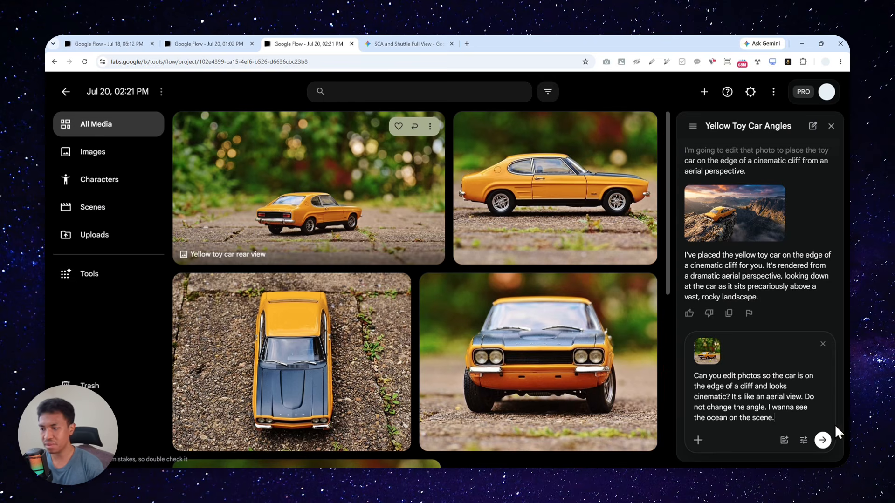
pyautogui.click(823, 440)
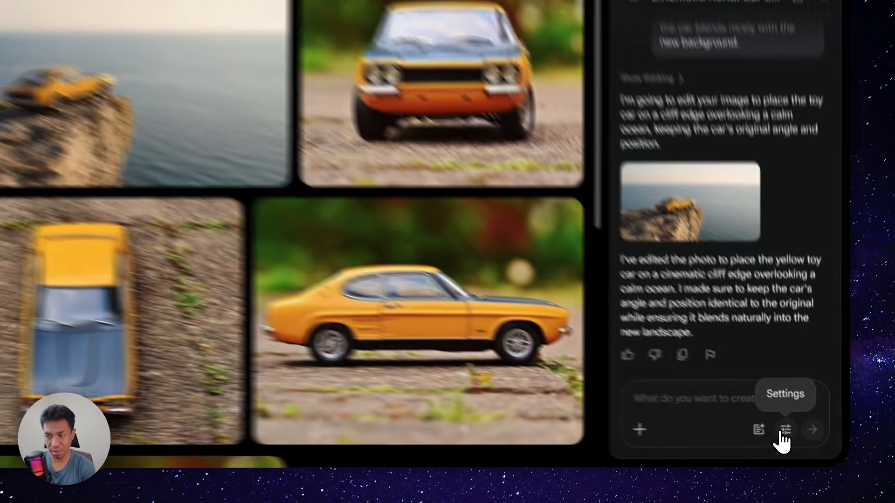
# Step: Examine the image model choice in the agent settings and the options available for the ocean cliff image
pyautogui.click(802, 441)
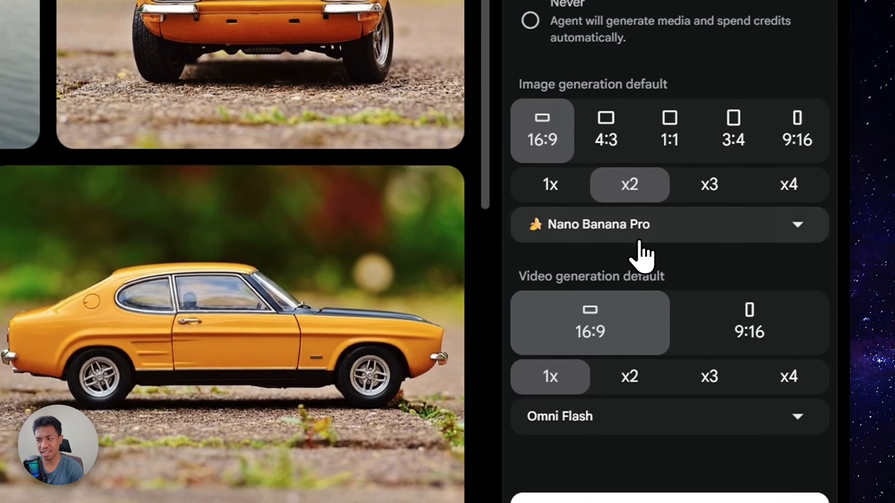
pyautogui.click(635, 226)
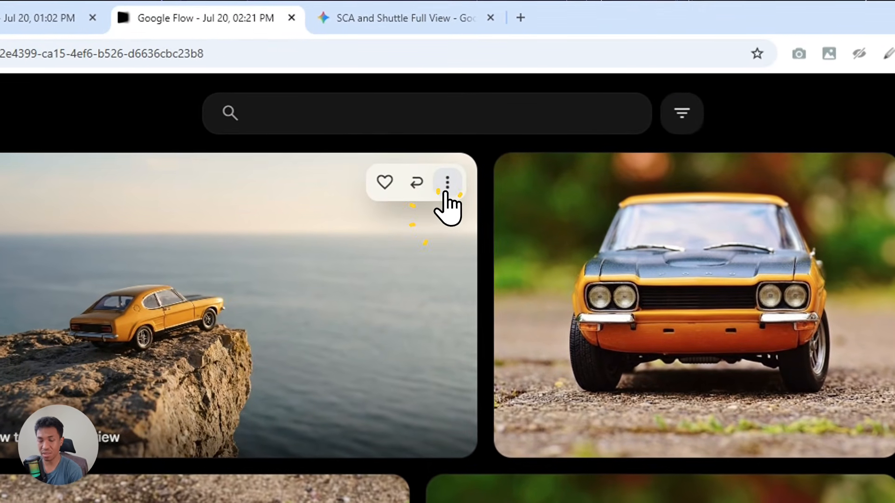
pyautogui.click(429, 125)
pyautogui.moveTo(450, 319)
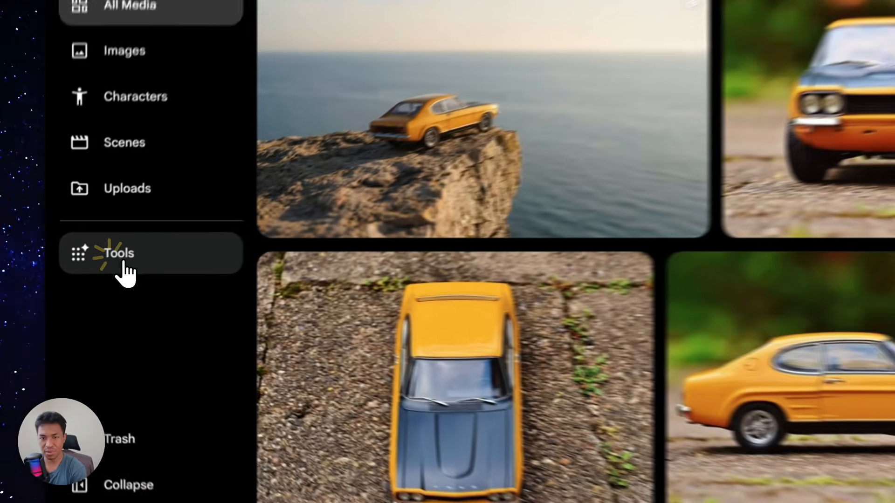
# Step: Open the tools collection and browse its image, video and prompting tools
pyautogui.click(83, 279)
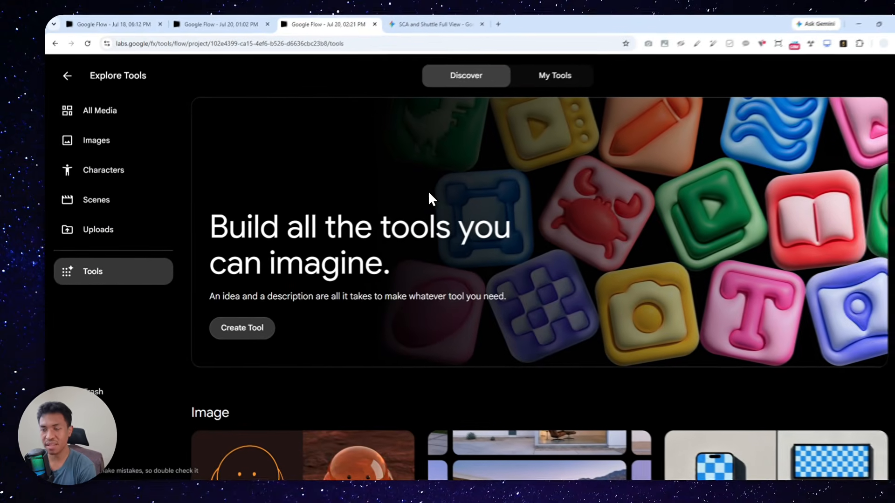
pyautogui.scroll(-3, 392, 205)
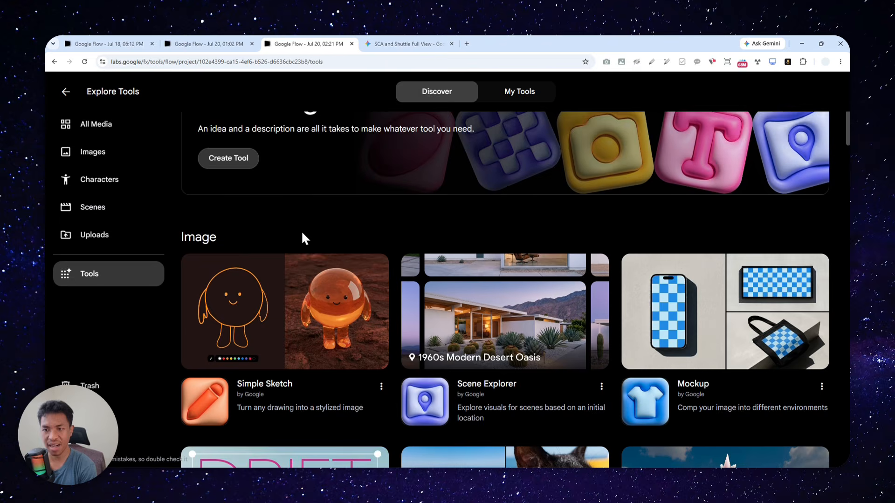
pyautogui.scroll(-3, 279, 228)
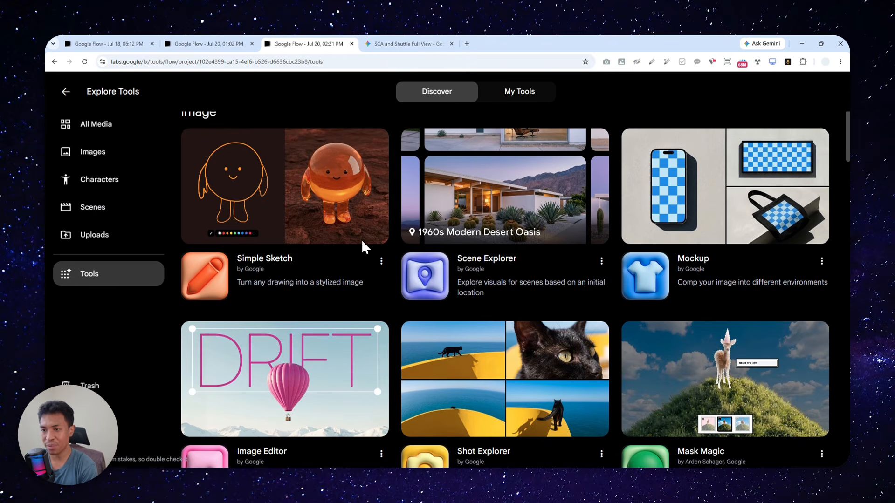
pyautogui.scroll(-3, 362, 239)
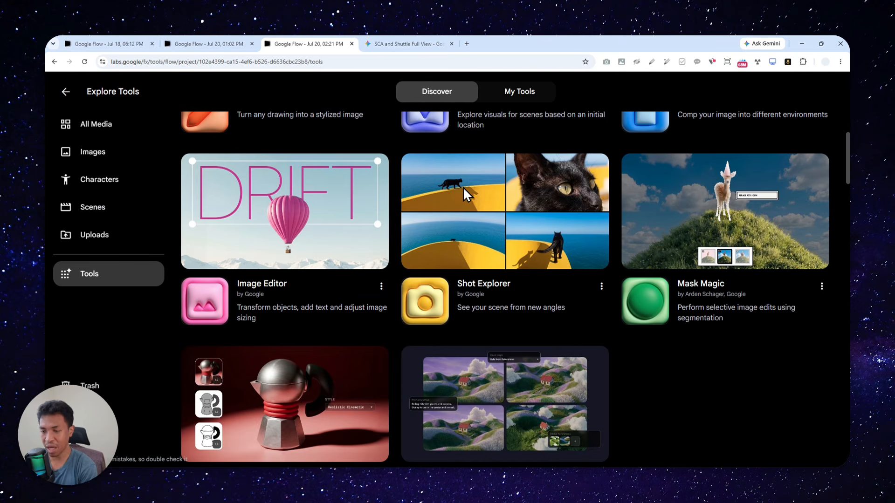
pyautogui.scroll(-4, 464, 189)
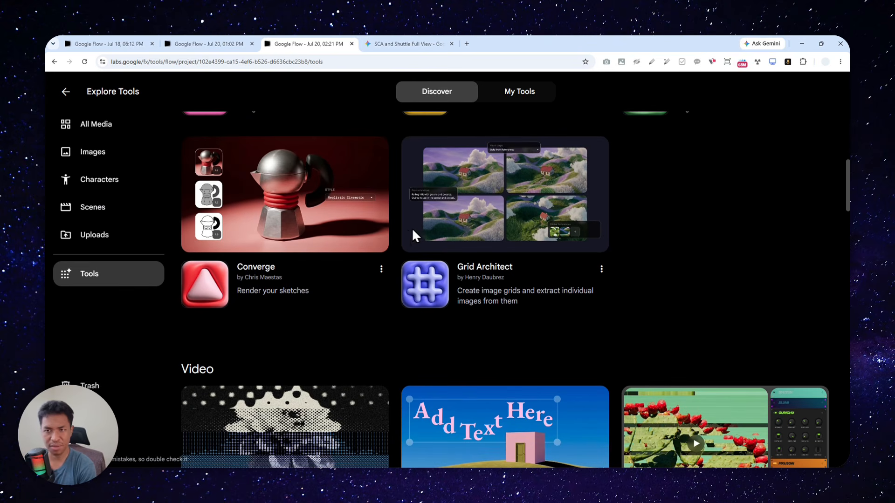
pyautogui.scroll(4, 452, 241)
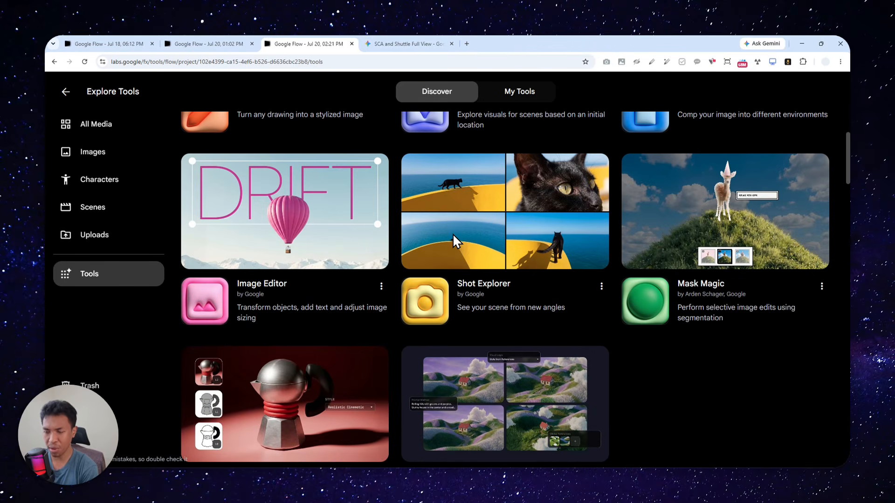
pyautogui.scroll(3, 723, 344)
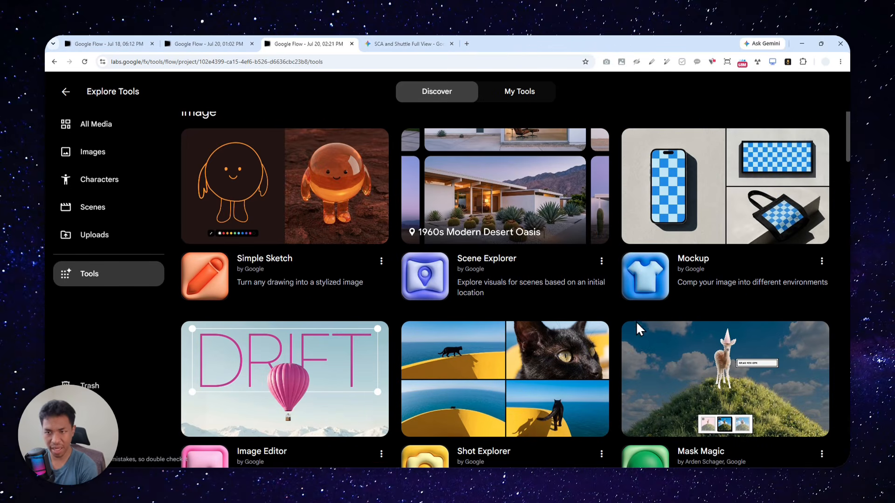
pyautogui.scroll(-10, 637, 329)
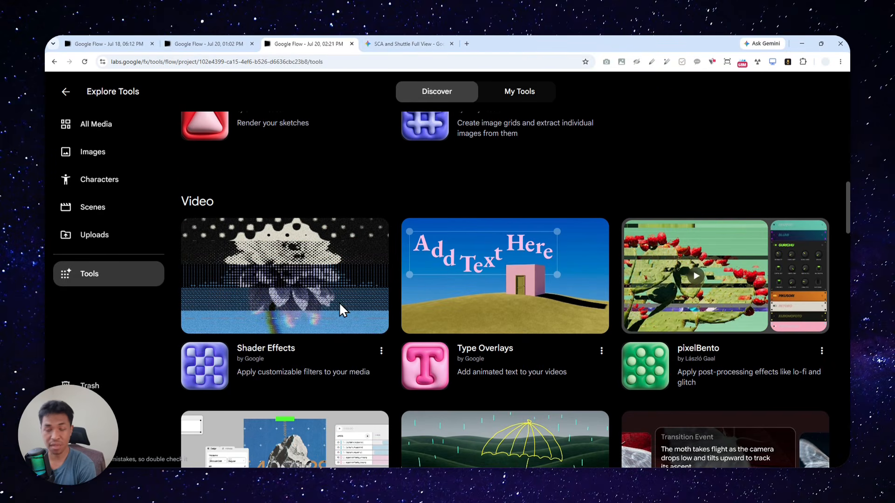
pyautogui.scroll(-15, 371, 279)
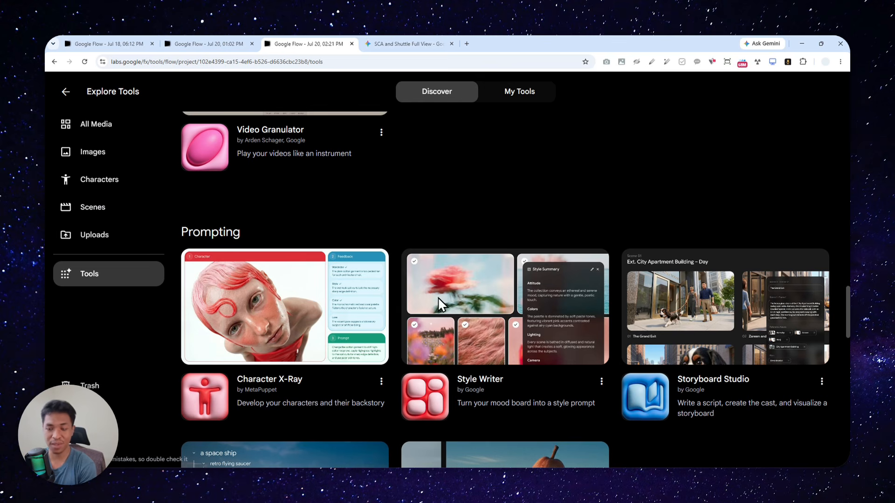
pyautogui.scroll(15, 517, 282)
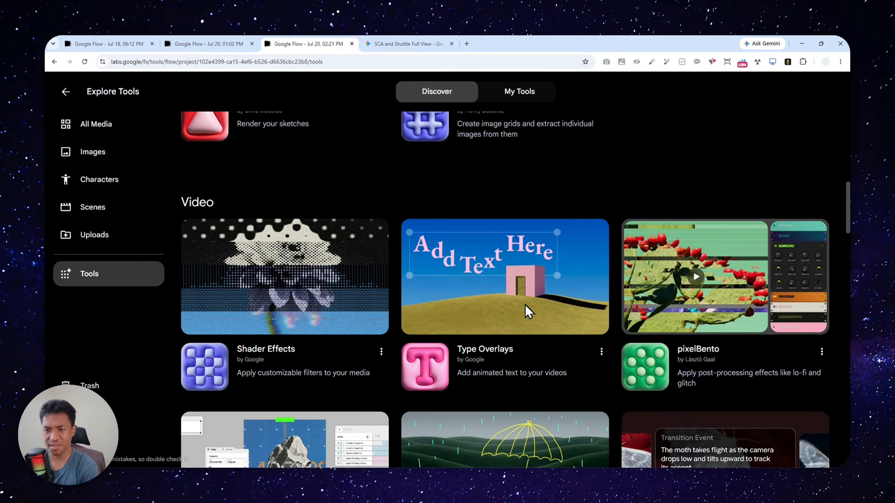
# Step: Open the Image Editor tool and add the ford-capri-mk1-yellow car image from the gallery as a layer
pyautogui.scroll(14, 522, 304)
pyautogui.scroll(-5, 498, 305)
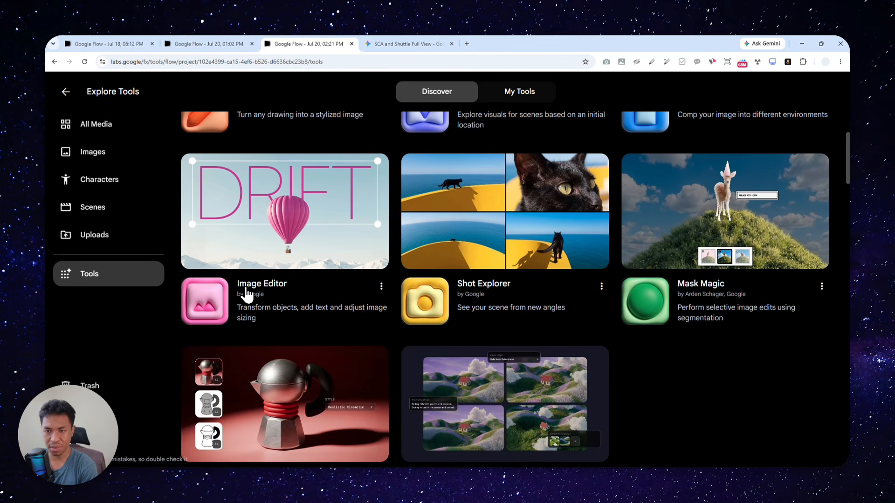
pyautogui.click(263, 284)
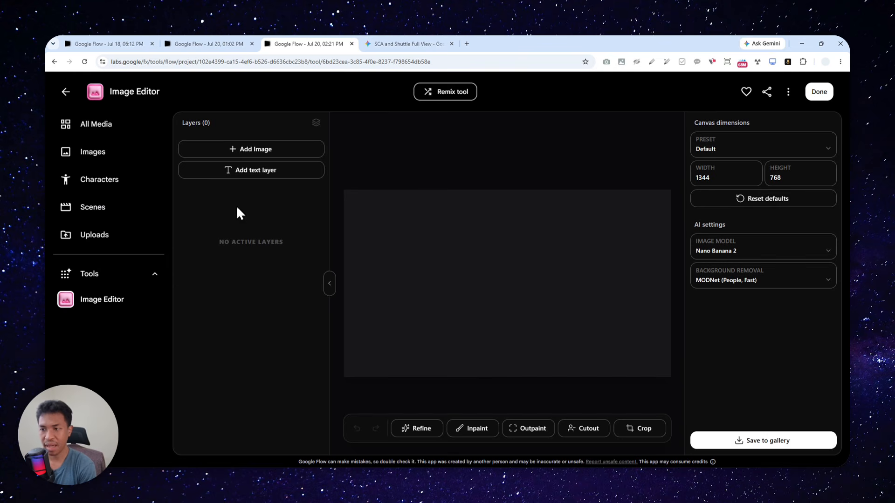
pyautogui.click(261, 149)
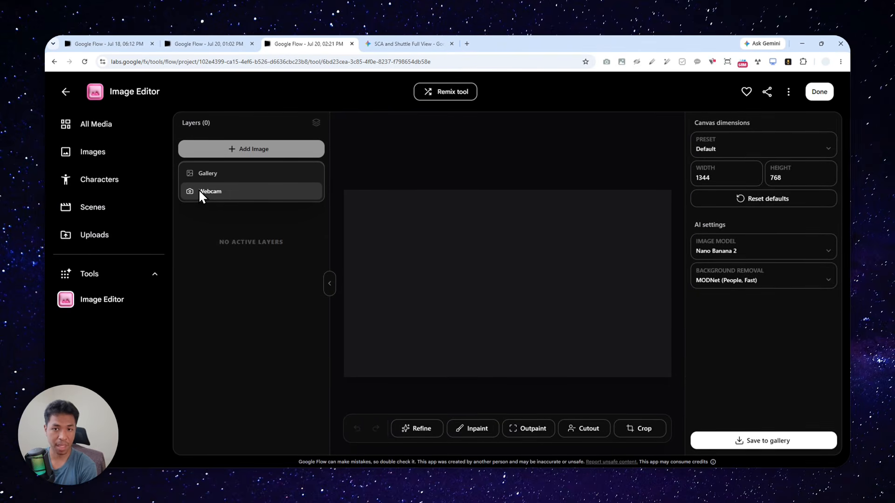
pyautogui.click(212, 175)
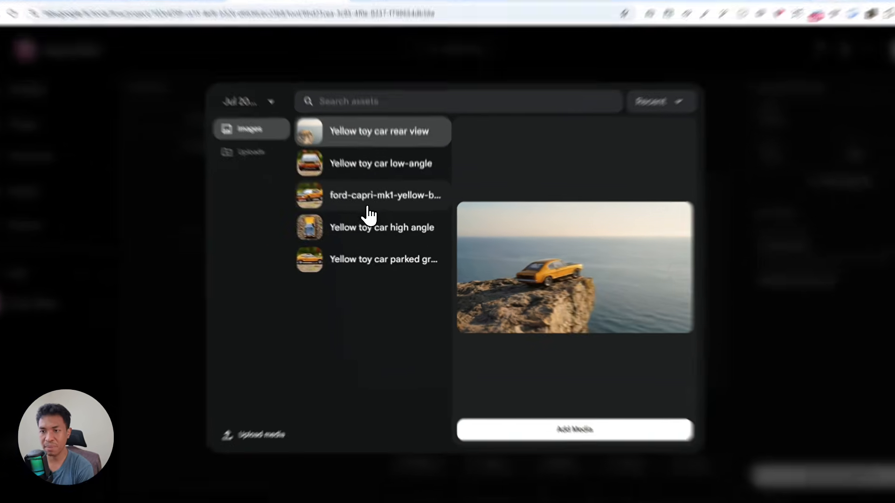
pyautogui.click(372, 211)
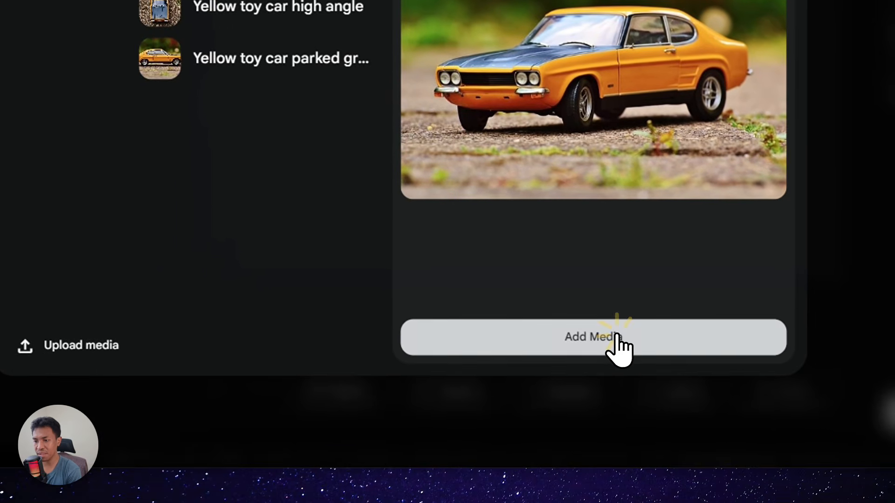
pyautogui.click(681, 492)
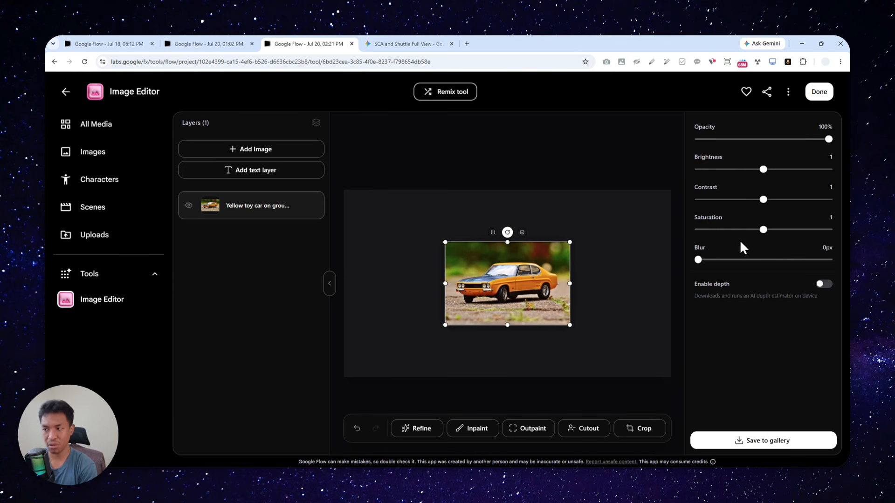
# Step: Set the car layer's saturation to 0.99, then enlarge the image to the canvas's full height and centre it
pyautogui.moveTo(763, 229); pyautogui.dragTo(776, 229)
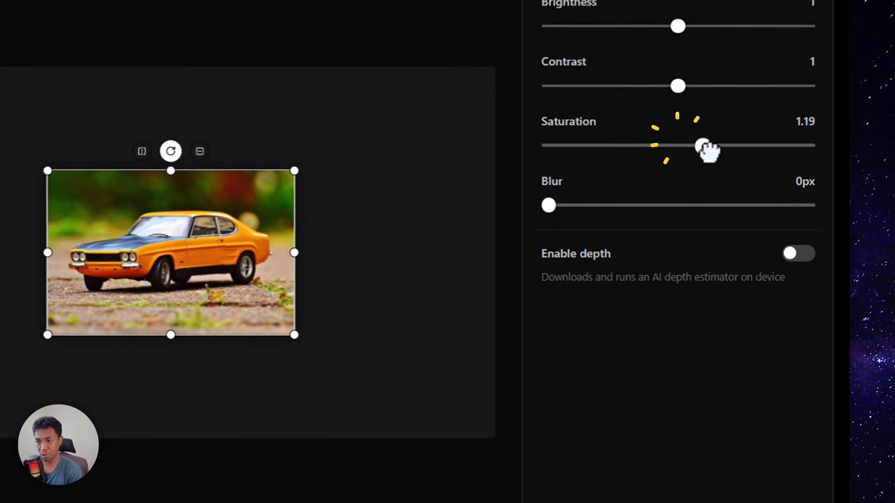
pyautogui.moveTo(706, 148); pyautogui.dragTo(674, 145)
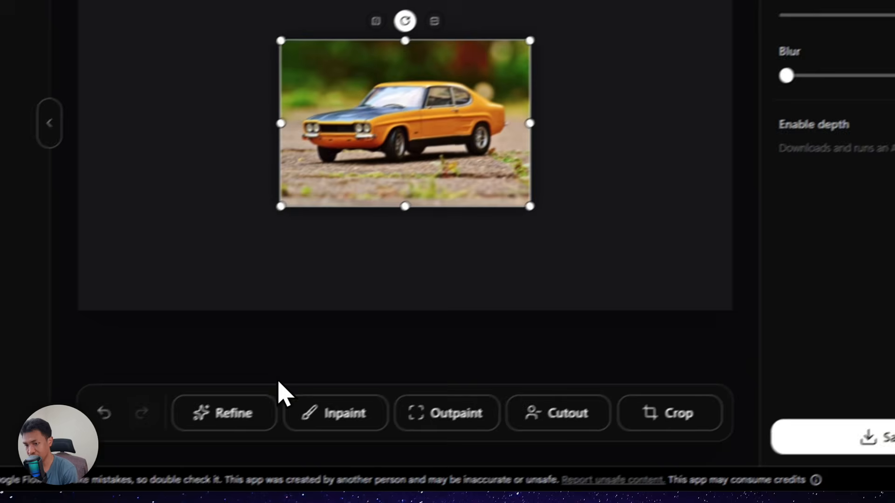
pyautogui.moveTo(435, 100); pyautogui.dragTo(320, 0)
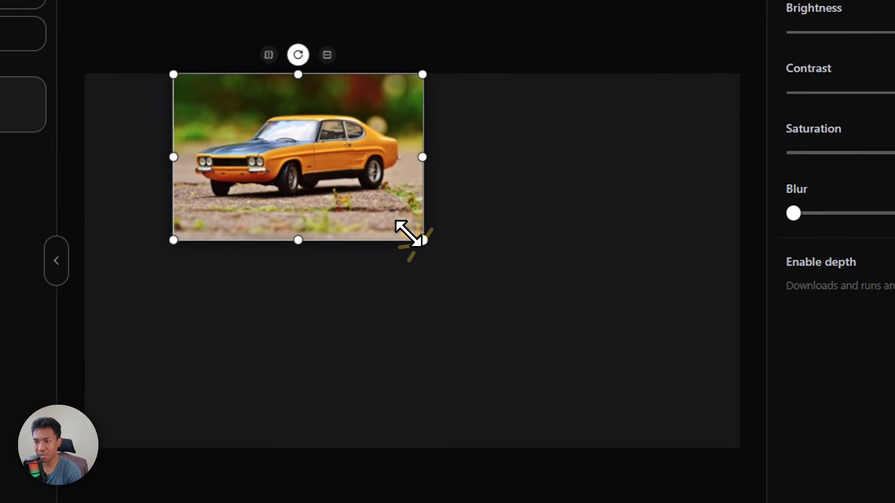
pyautogui.moveTo(420, 237); pyautogui.dragTo(647, 423)
pyautogui.moveTo(450, 298); pyautogui.dragTo(520, 354)
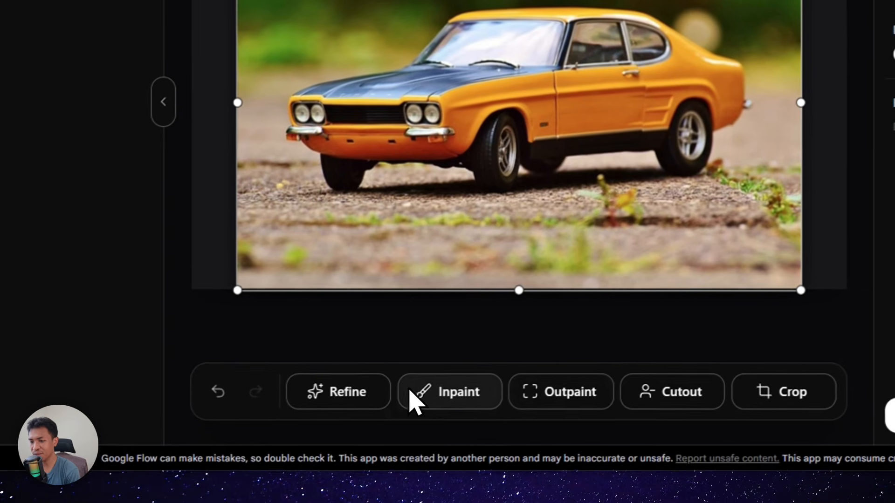
# Step: Outpaint the car image with the prompt "Change the scenery to be a city downtown"
pyautogui.click(560, 391)
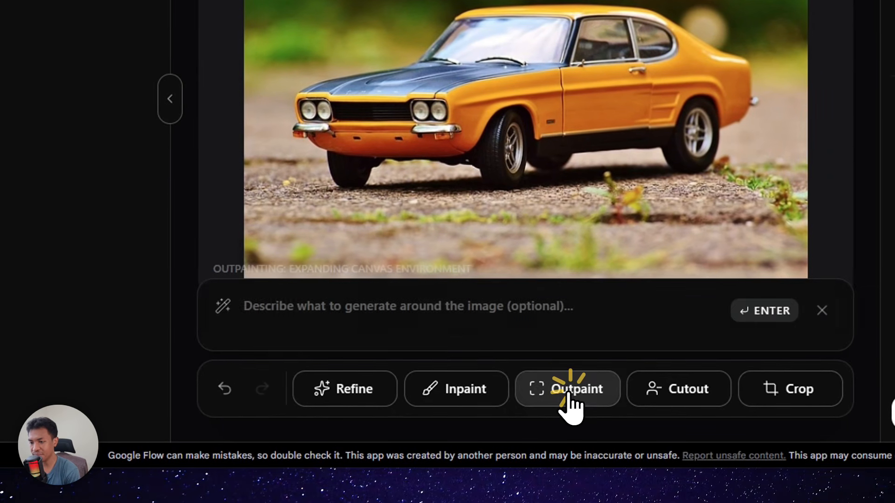
pyautogui.click(321, 319)
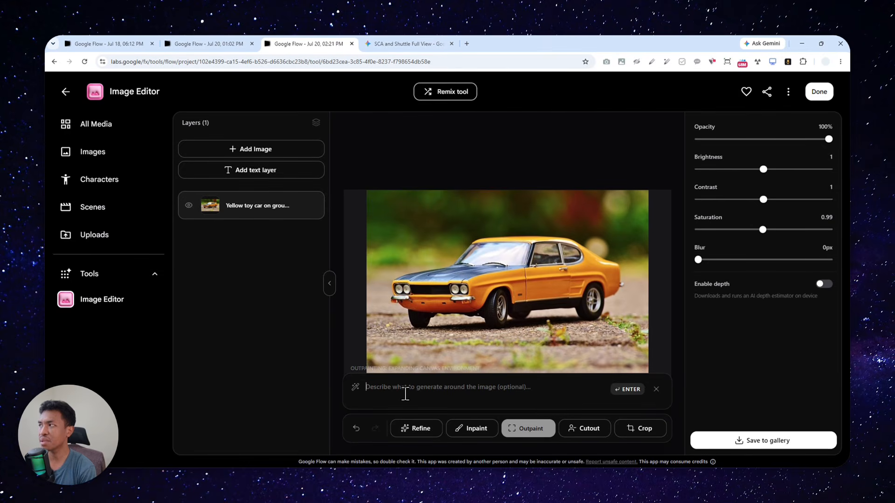
pyautogui.hotkey('ctrl', 'space')
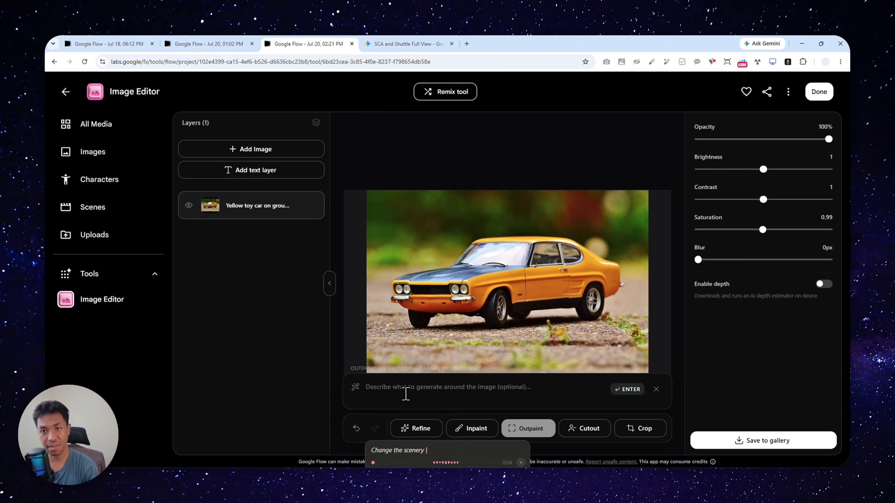
pyautogui.write('Change the scenery to be a city downtown')
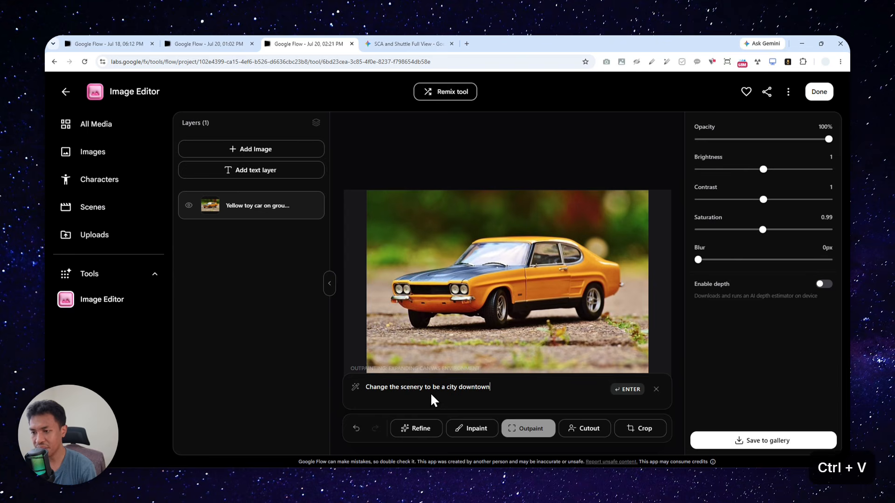
pyautogui.press('Return')
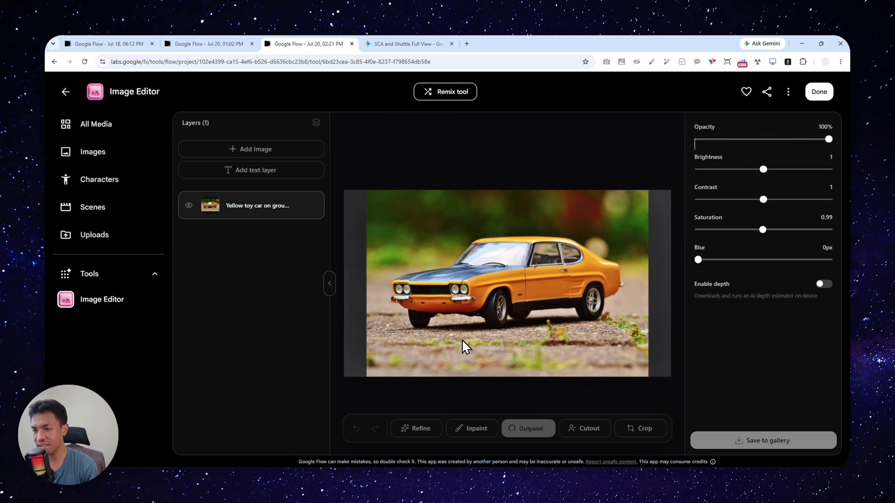
pyautogui.hotkey('ctrl', 'F11')
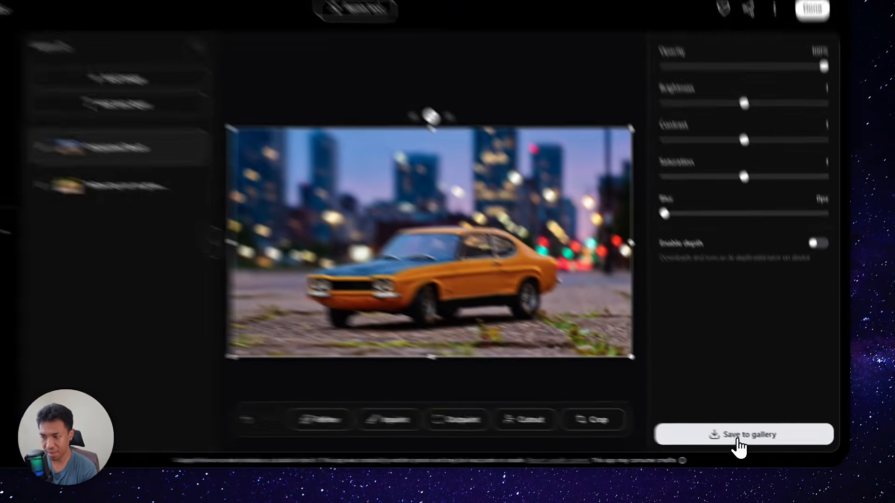
# Step: Save the outpainted city image to the gallery and show it among all the project's media
pyautogui.click(759, 446)
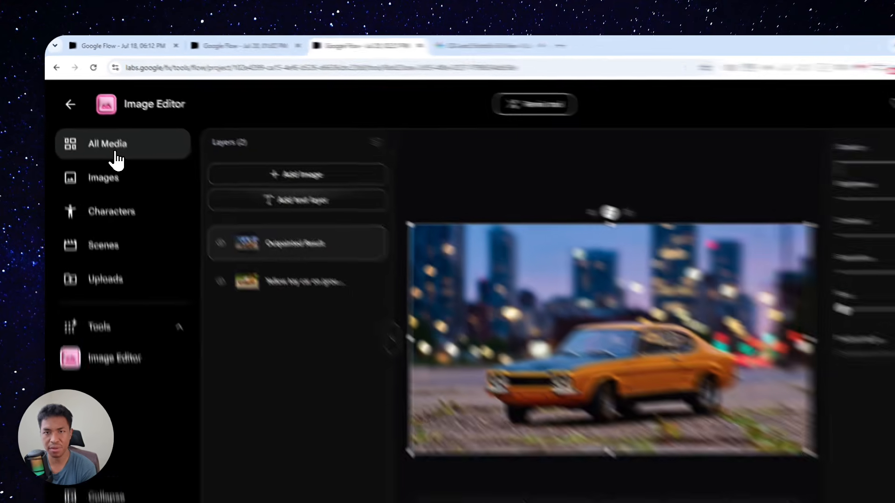
pyautogui.click(101, 125)
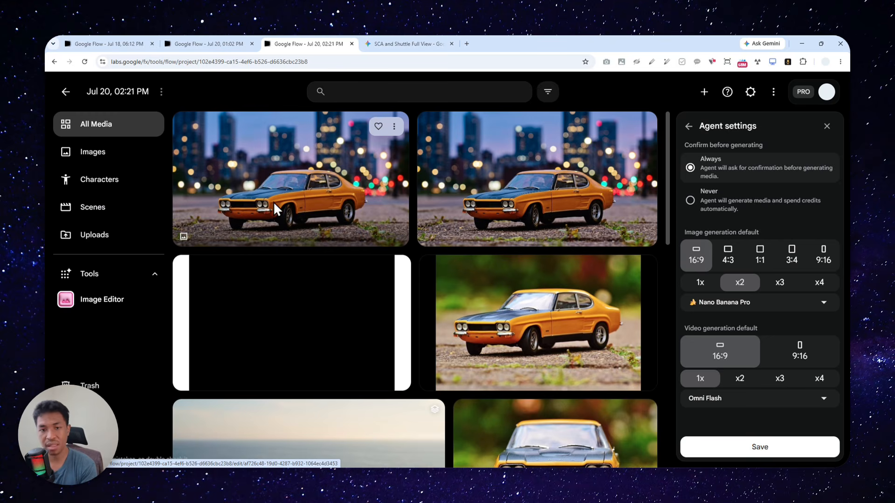
# Step: Reopen the tools collection and look through its image and video tools
pyautogui.click(101, 280)
pyautogui.scroll(-5, 540, 228)
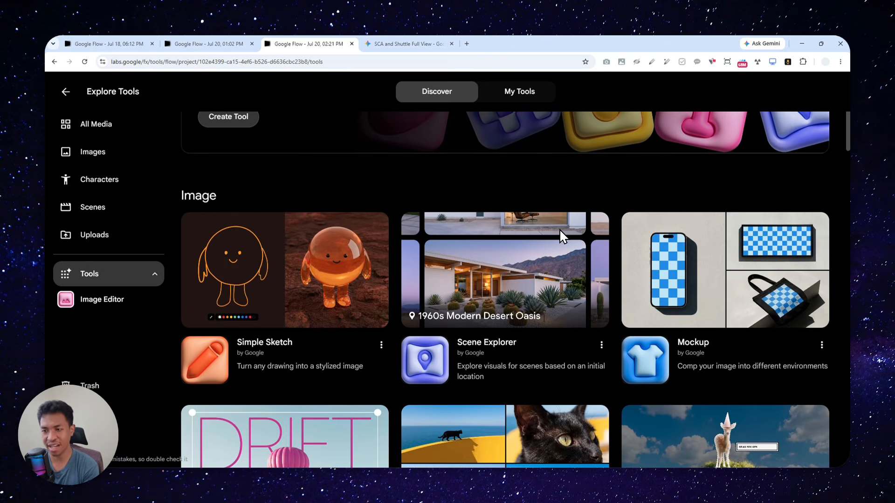
pyautogui.scroll(-5, 443, 214)
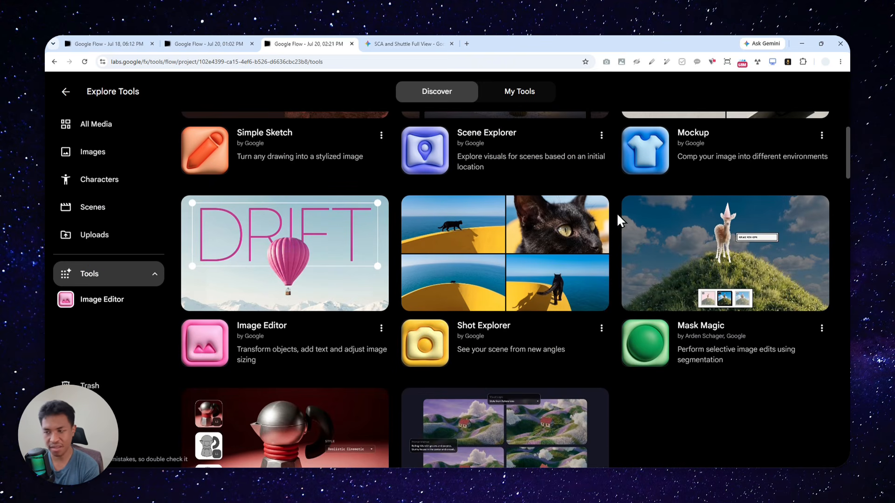
pyautogui.scroll(-5, 541, 194)
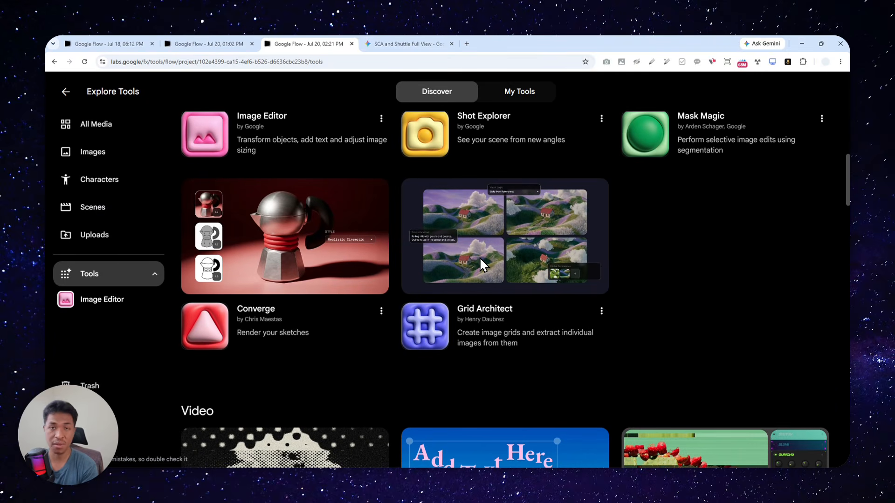
pyautogui.scroll(-5, 478, 281)
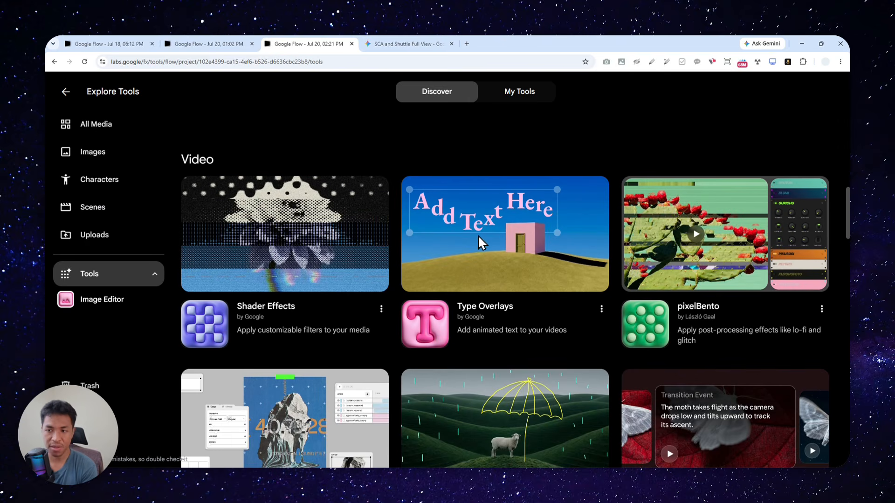
pyautogui.scroll(-5, 464, 278)
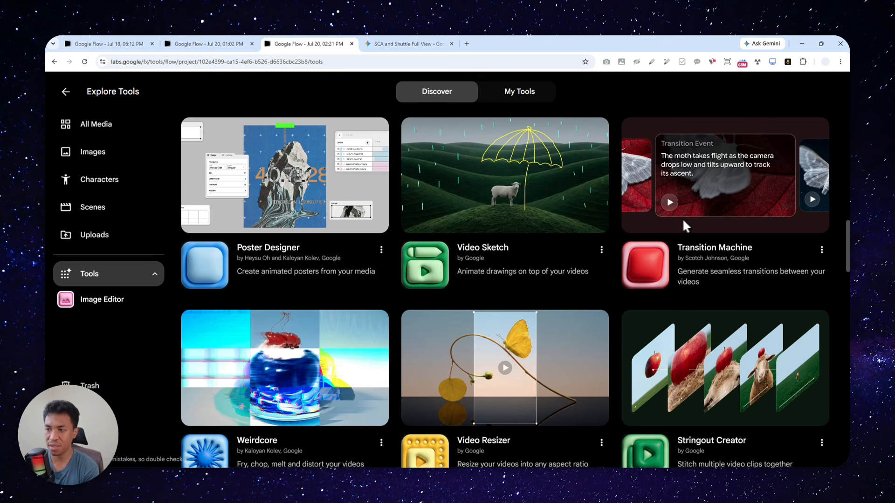
pyautogui.scroll(10, 682, 226)
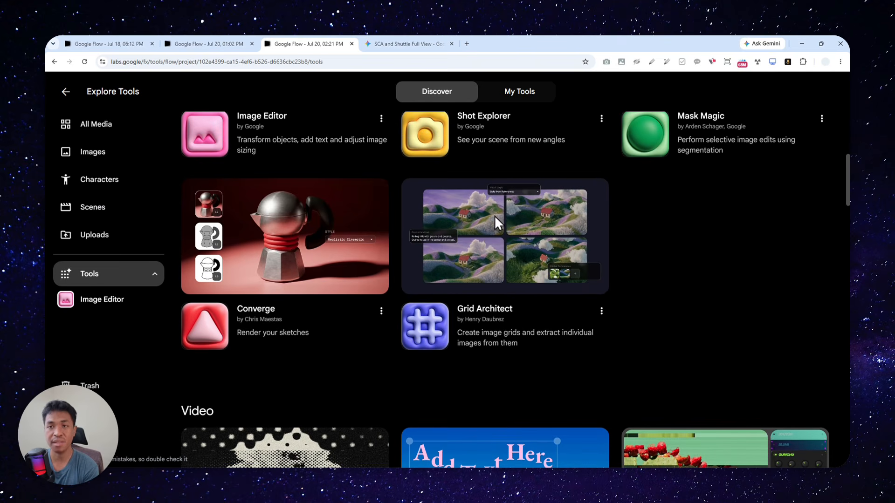
# Step: Switch to the Gemini tab with the shuttle image chat and go to Gemini's home page
pyautogui.click(390, 44)
pyautogui.click(70, 89)
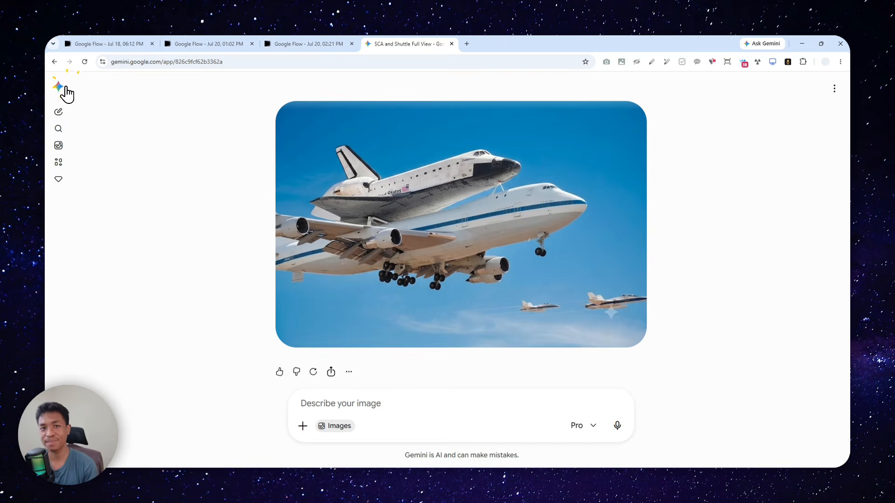